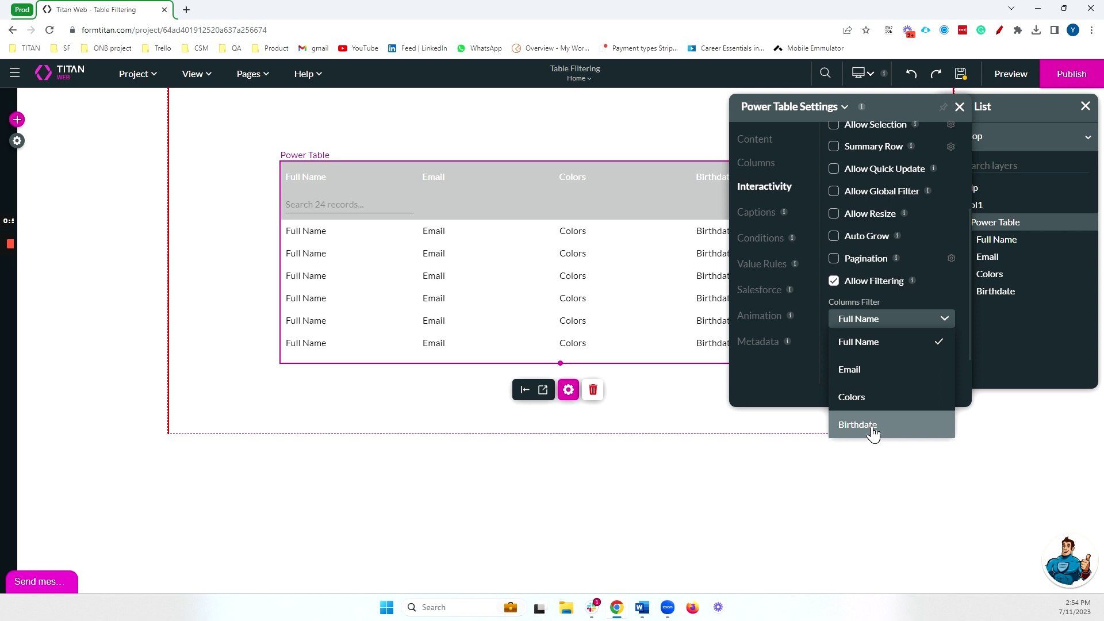
# Step: Include Birthdate in the Power Table's column filters and set that column's filter control to Date Range
pyautogui.click(874, 429)
pyautogui.moveTo(876, 109); pyautogui.dragTo(172, 206)
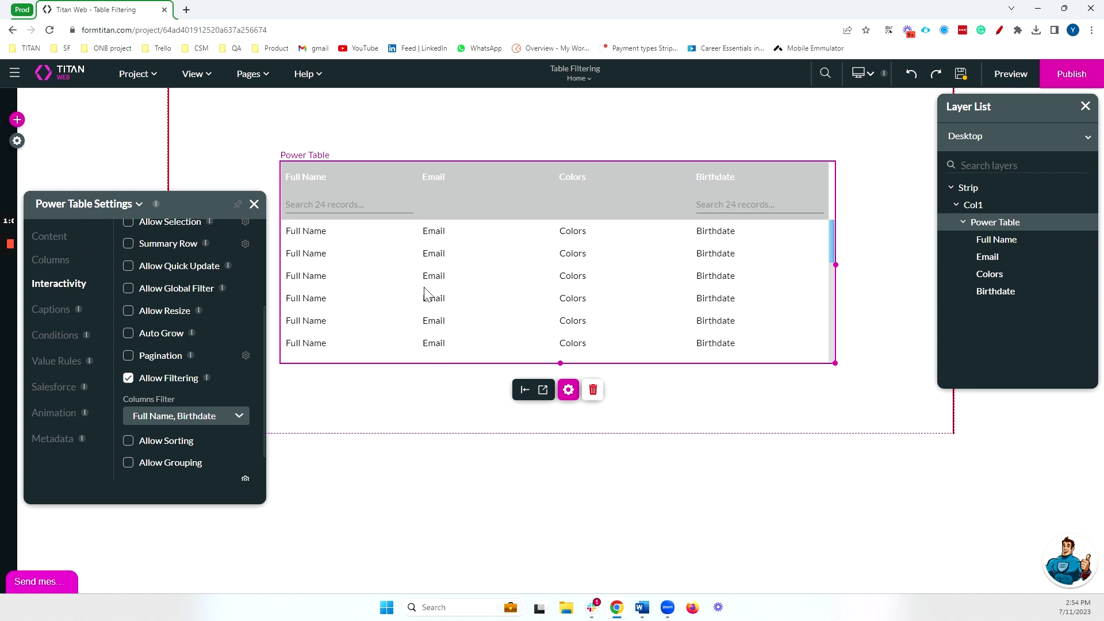
pyautogui.click(51, 264)
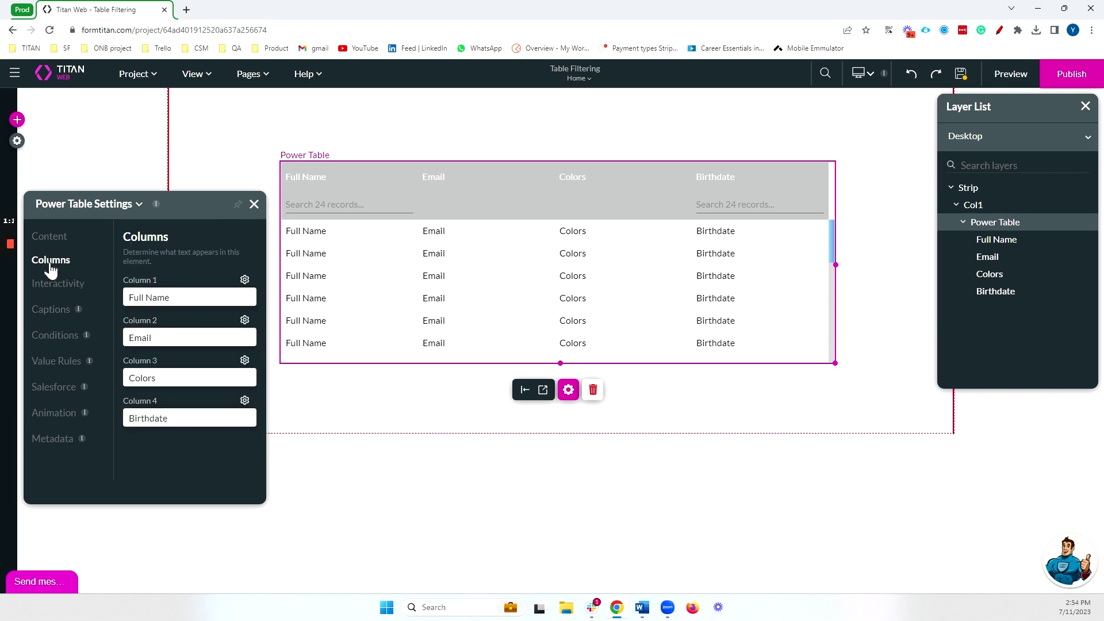
pyautogui.click(245, 400)
pyautogui.click(516, 212)
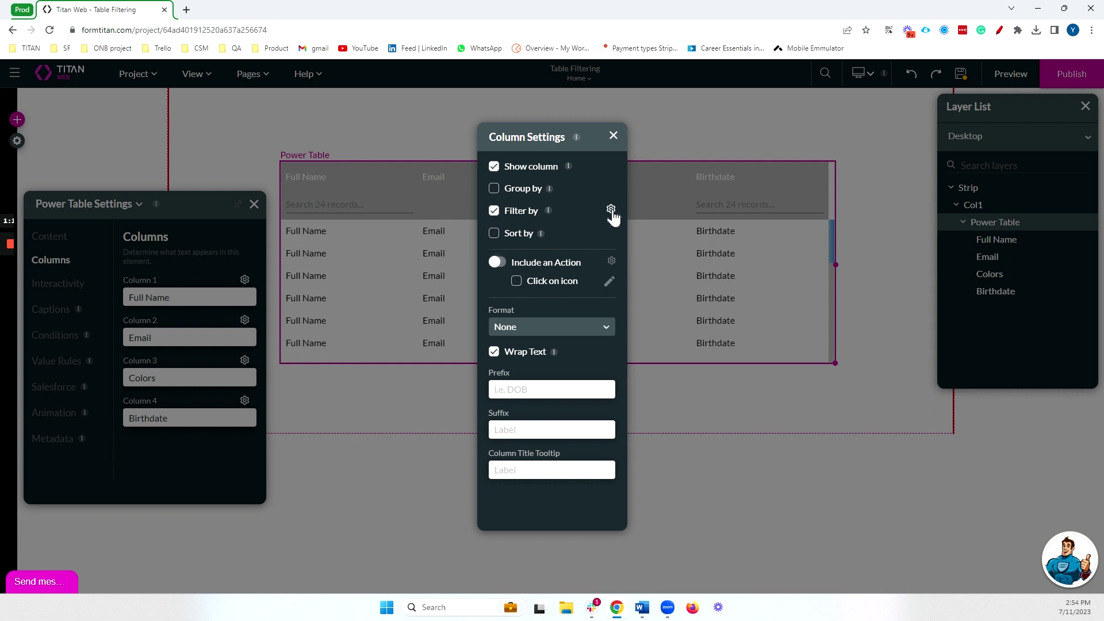
pyautogui.click(611, 209)
pyautogui.click(456, 295)
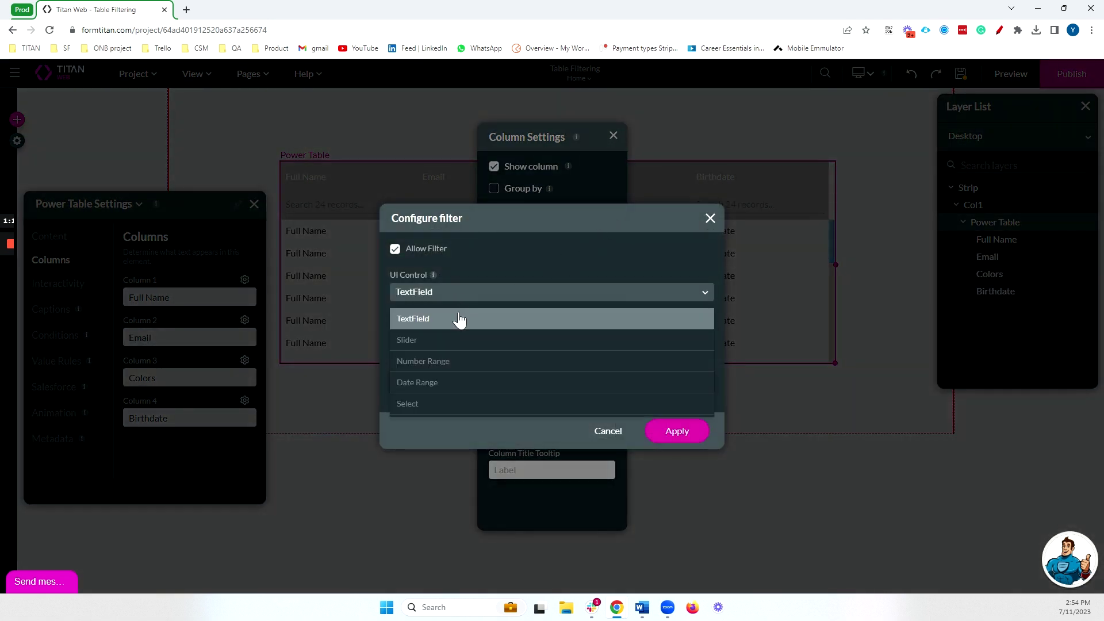
pyautogui.click(469, 383)
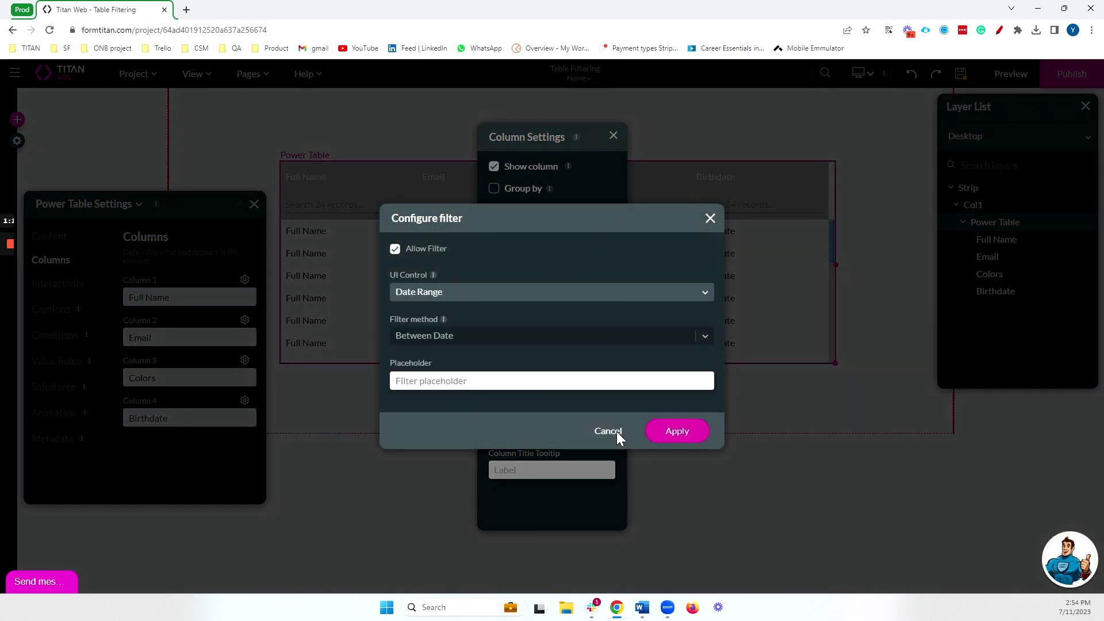
pyautogui.click(693, 438)
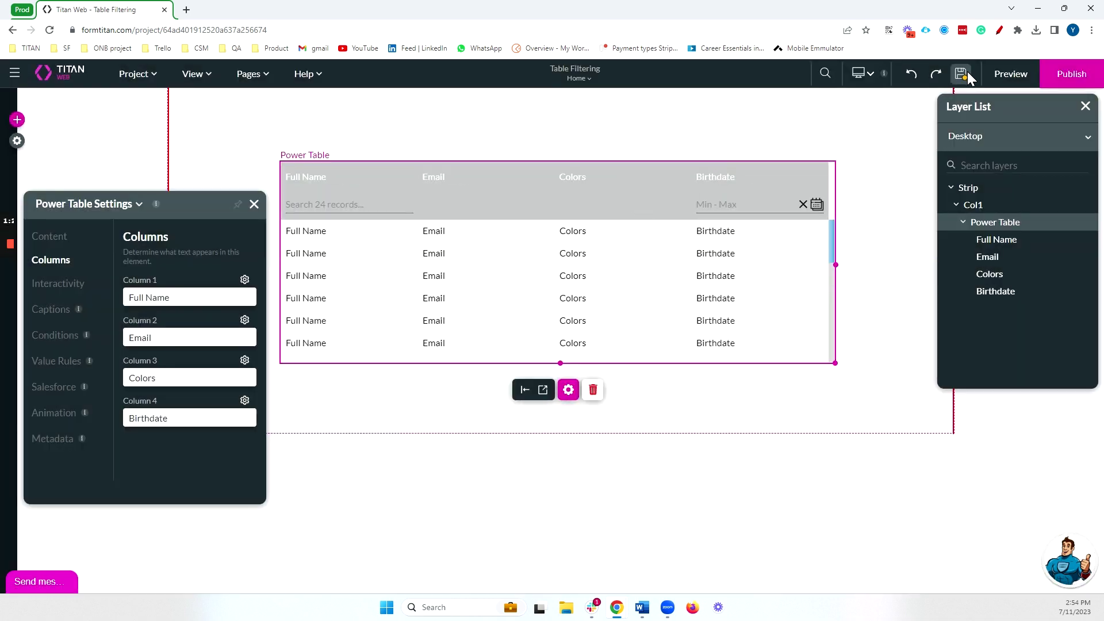
# Step: Preview the page and test the Full Name column filter with "Oll" and with "ric"
pyautogui.click(1014, 82)
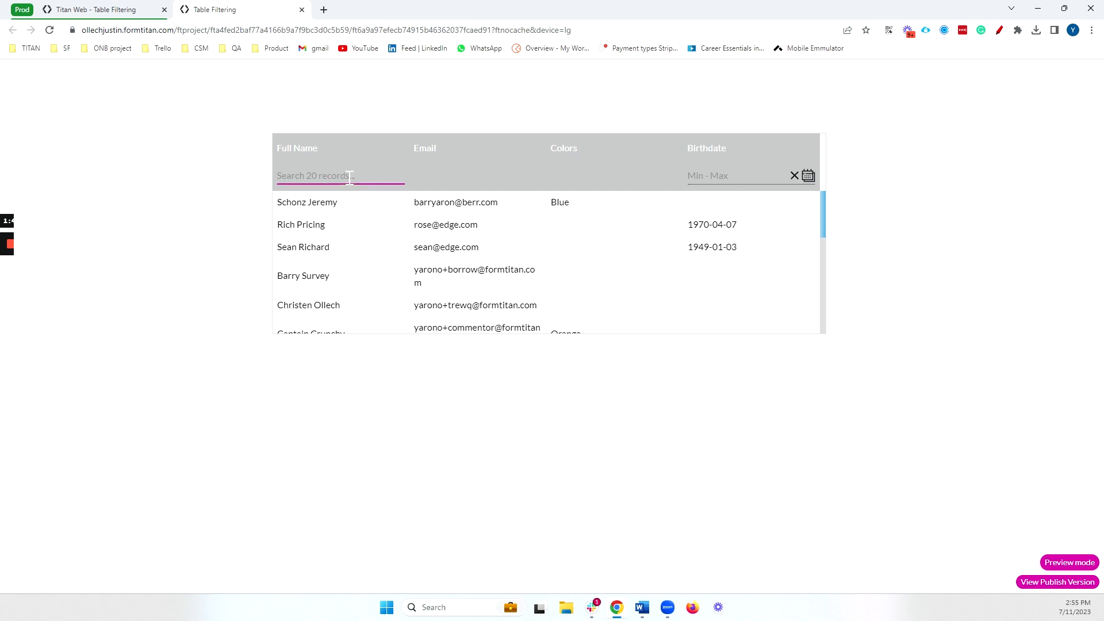
pyautogui.write('Oll')
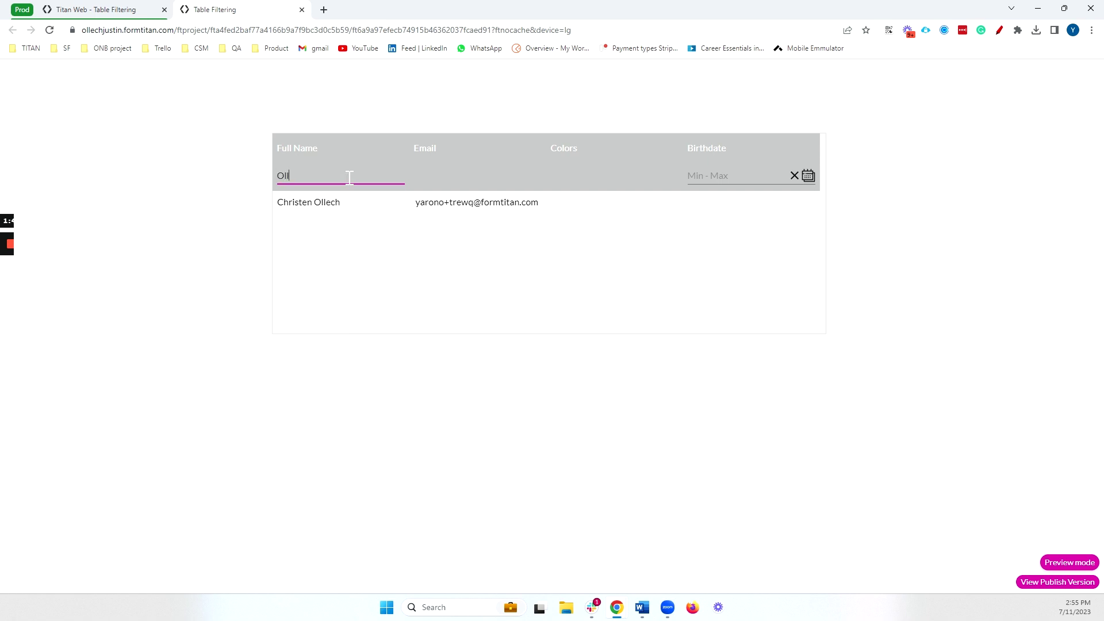
pyautogui.press('BackSpace')
pyautogui.press('BackSpace')
pyautogui.press('BackSpace')
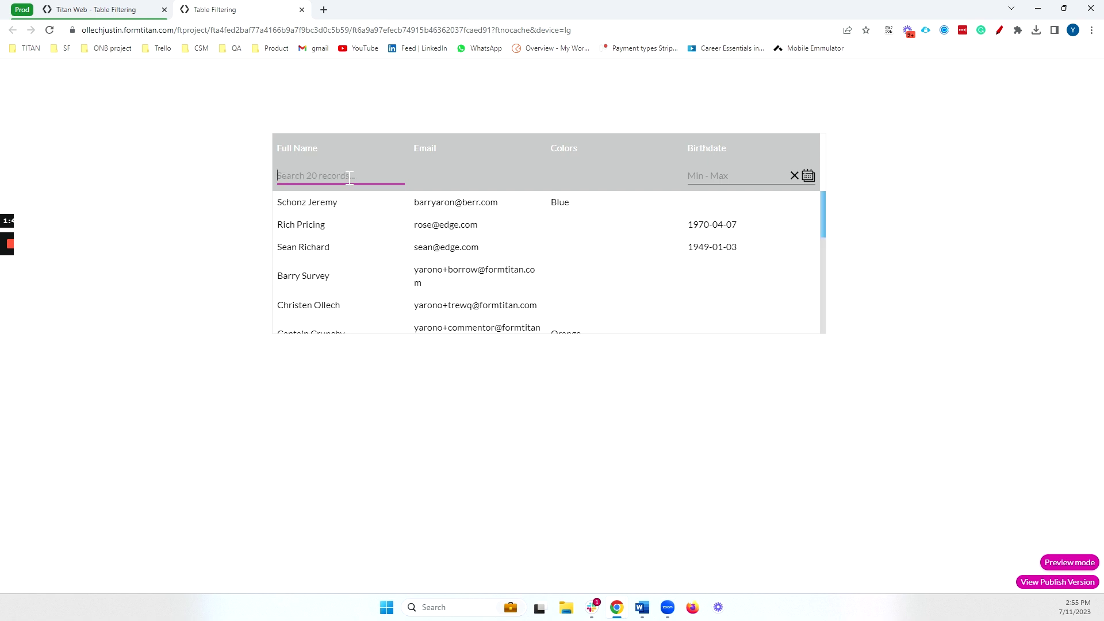
pyautogui.write('ric')
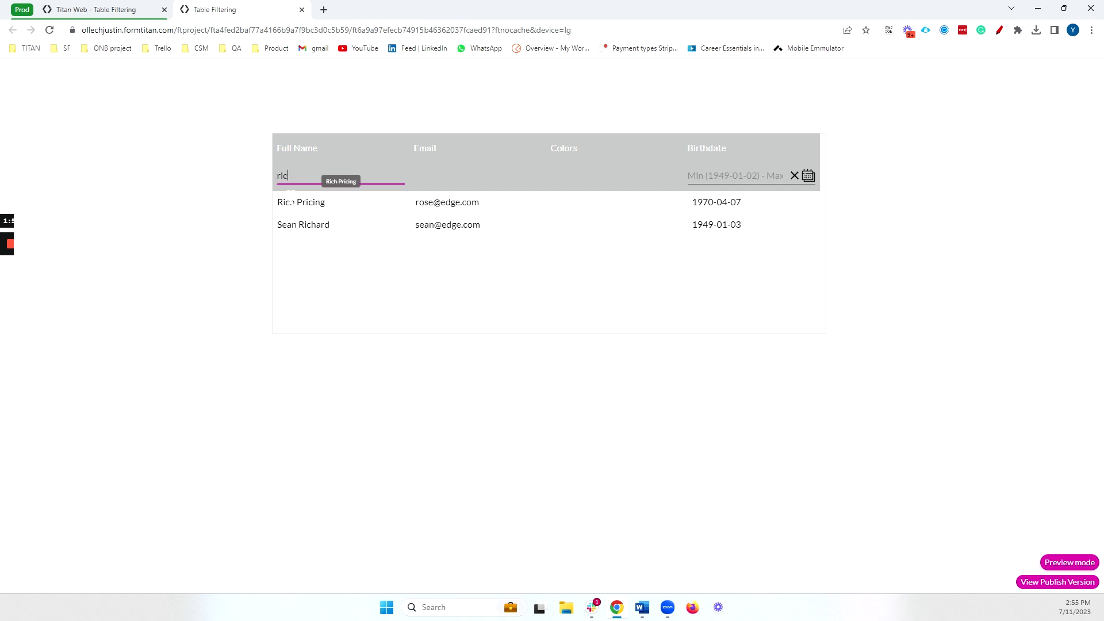
pyautogui.click(301, 10)
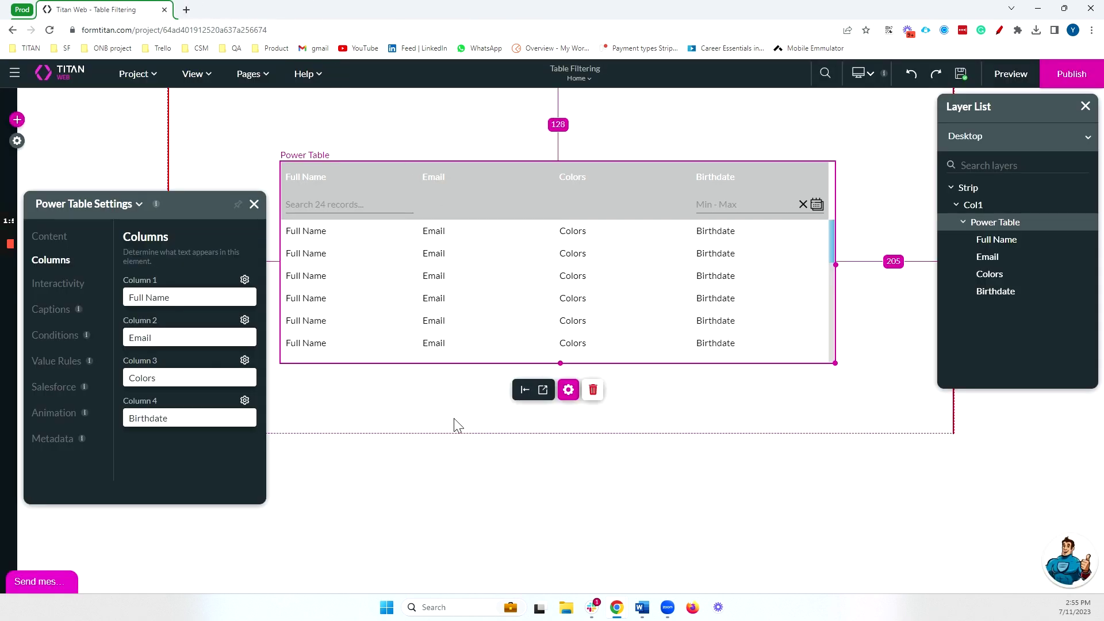
# Step: Allow the global filter in the Power Table's interactivity settings
pyautogui.click(608, 456)
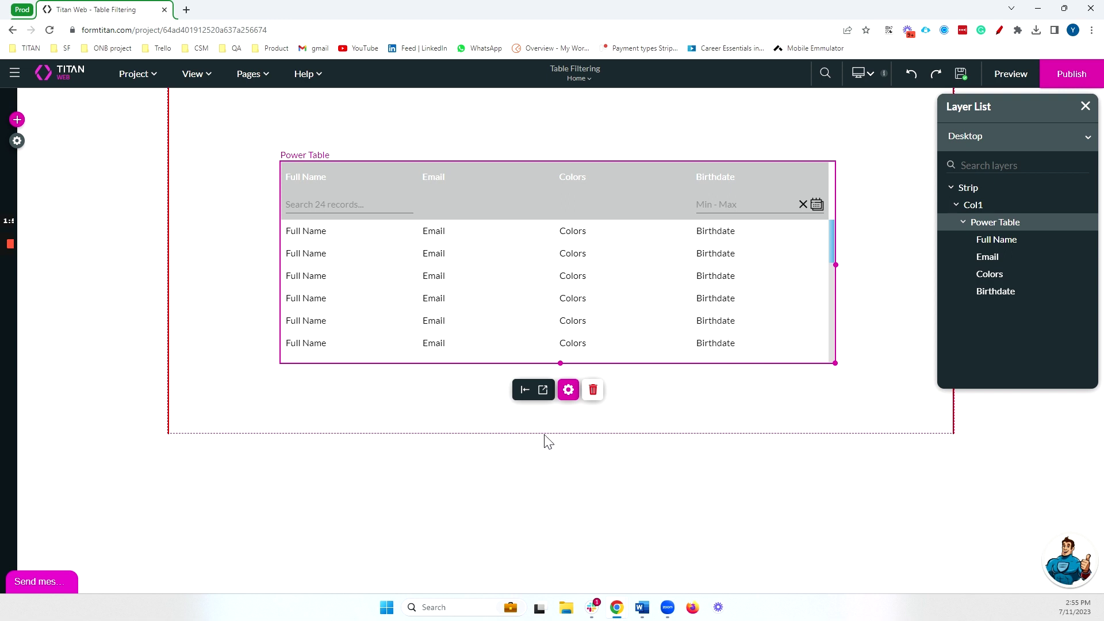
pyautogui.click(568, 389)
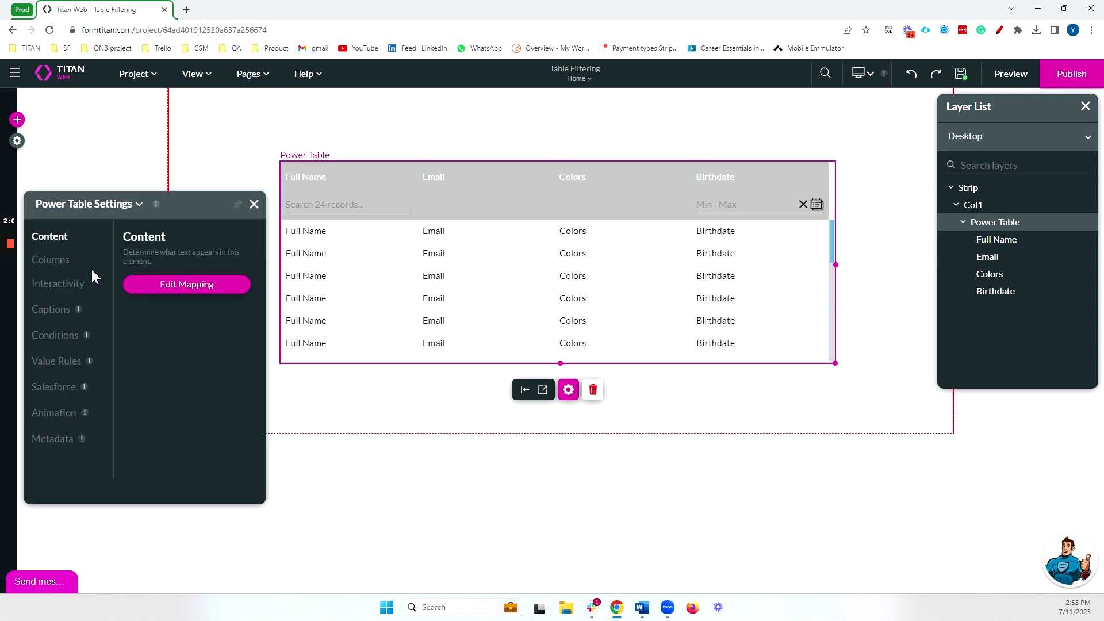
pyautogui.click(61, 282)
pyautogui.scroll(-1, 172, 345)
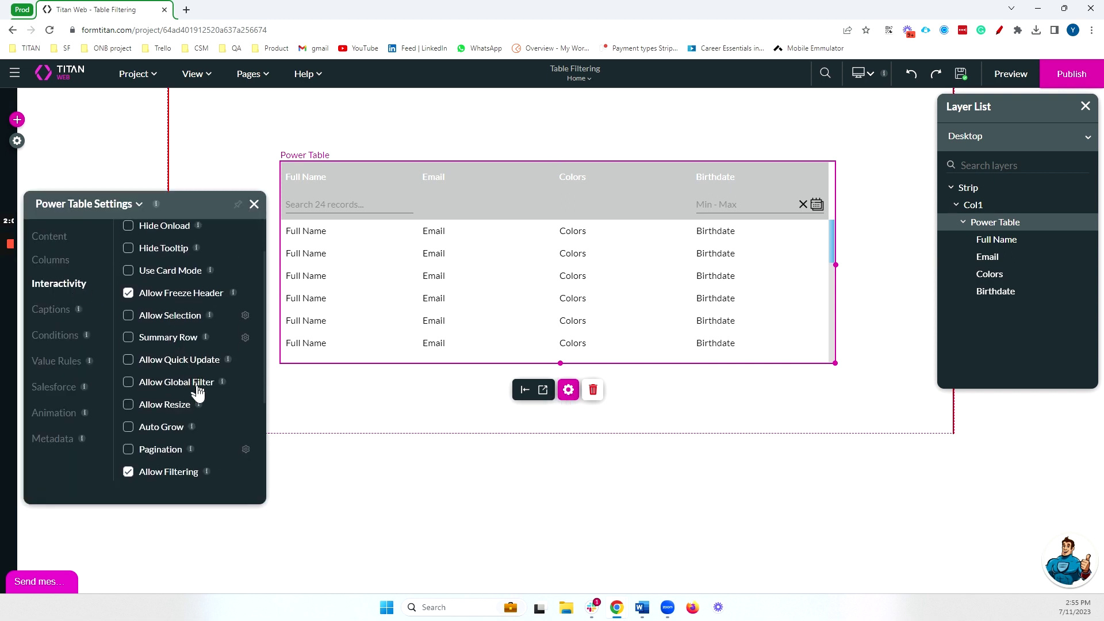
pyautogui.scroll(-2, 198, 392)
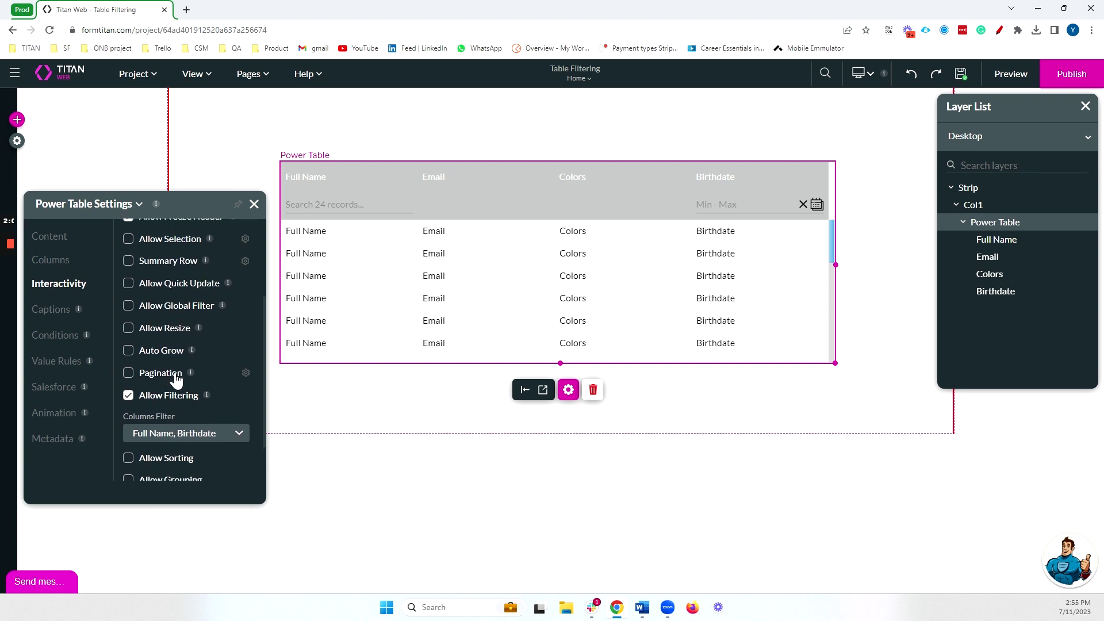
pyautogui.click(129, 306)
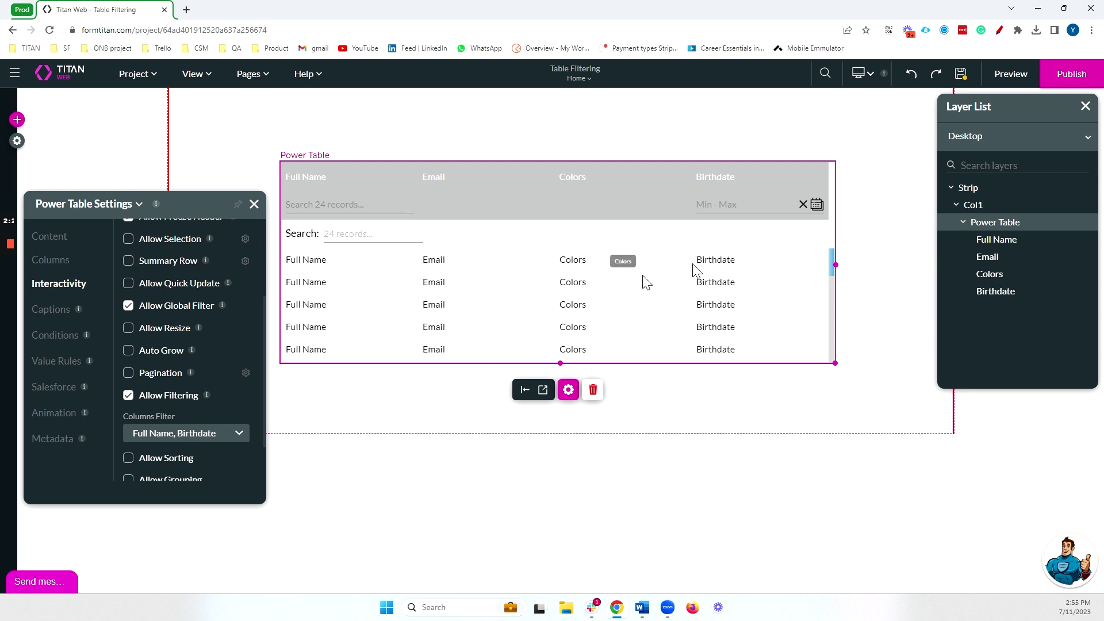
# Step: Preview the page, filter the Full Name column by "blue", and clear that filter
pyautogui.click(1012, 81)
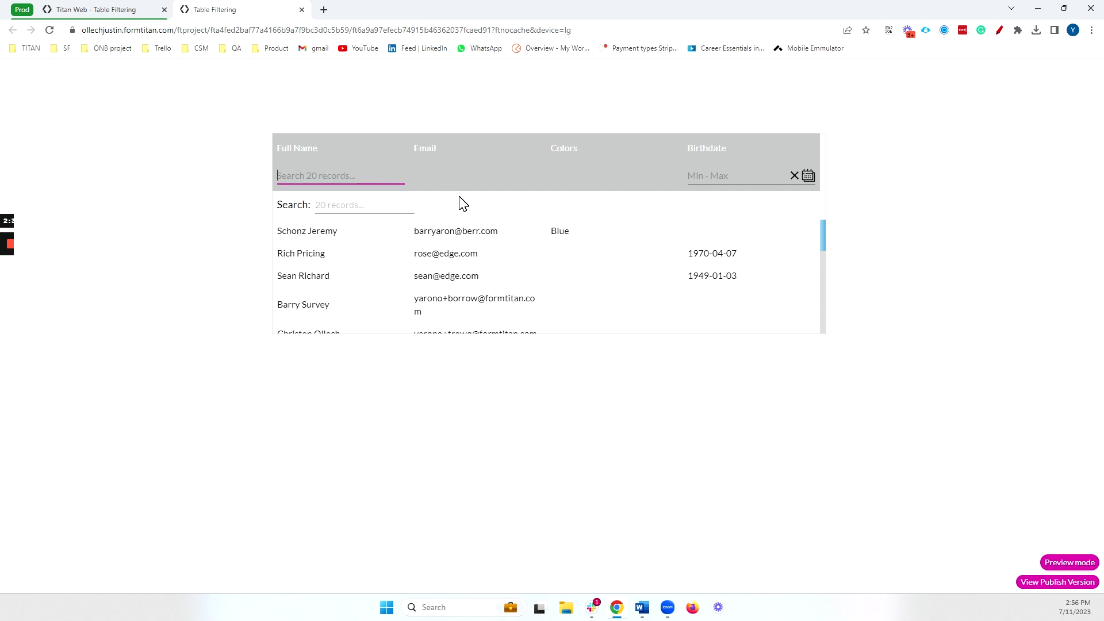
pyautogui.write('blu')
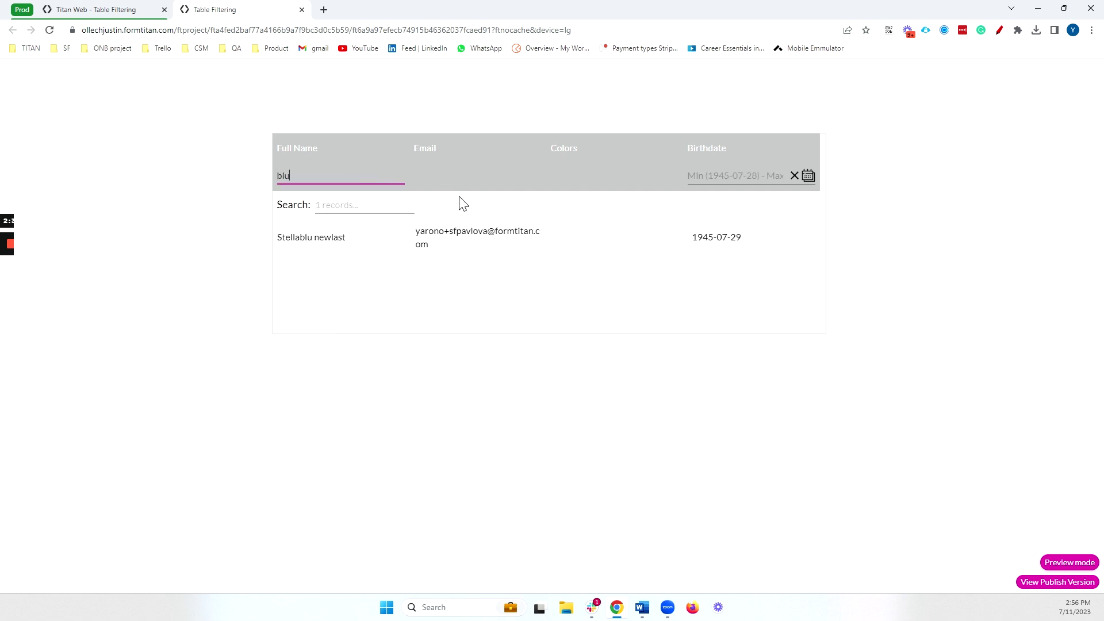
pyautogui.write('e')
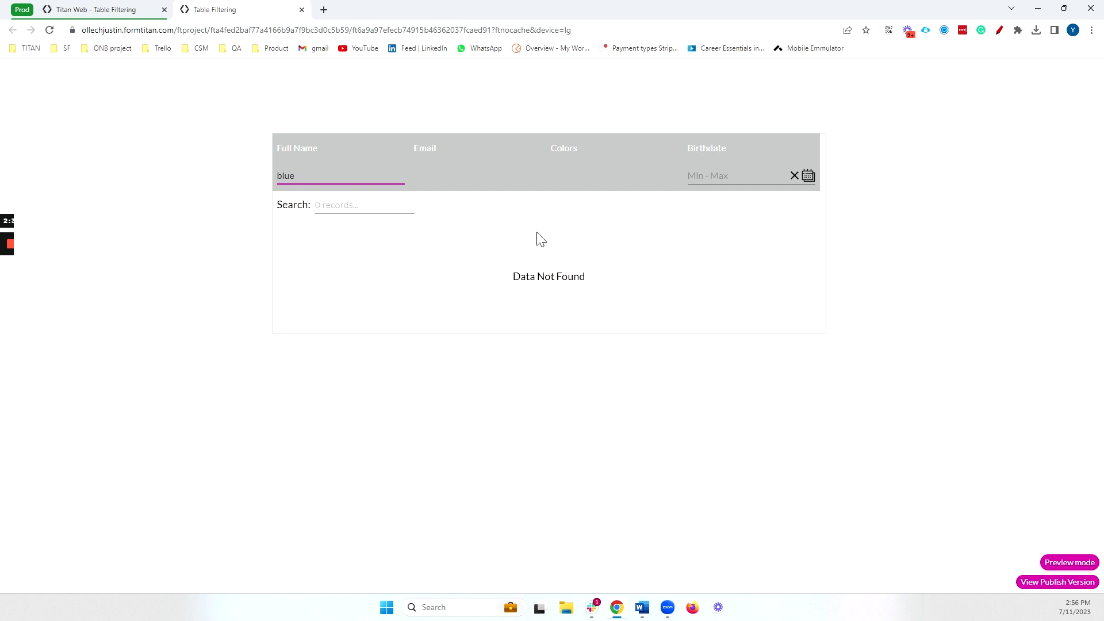
pyautogui.press('BackSpace')
pyautogui.press('BackSpace')
pyautogui.press('BackSpace')
pyautogui.press('BackSpace')
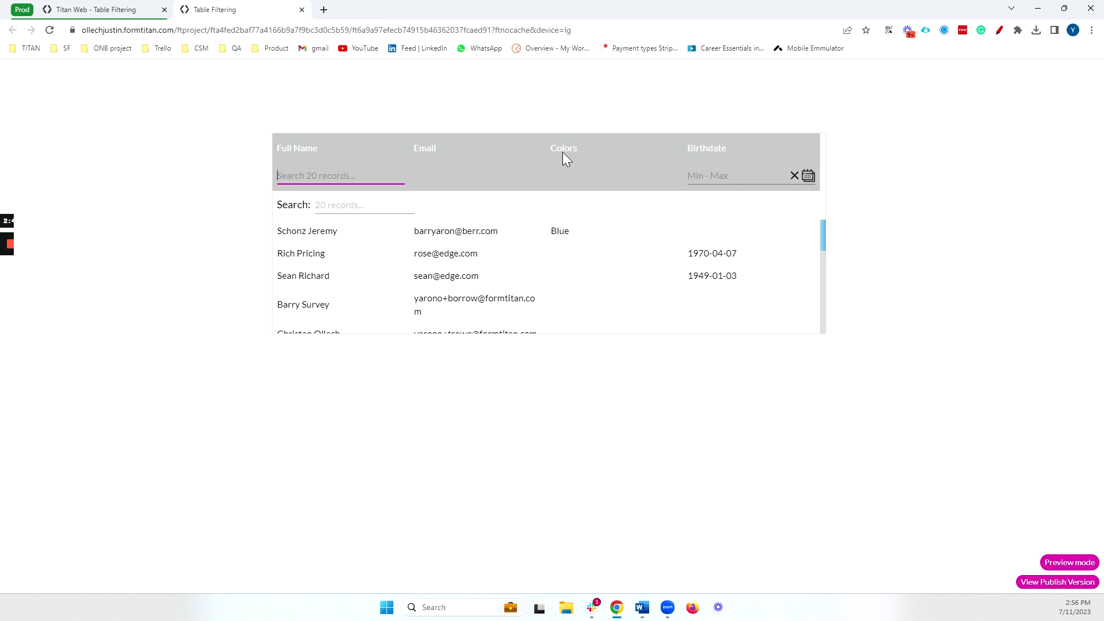
# Step: Test the table's global search with "blue", clear it, and close the preview
pyautogui.click(363, 206)
pyautogui.write('blue')
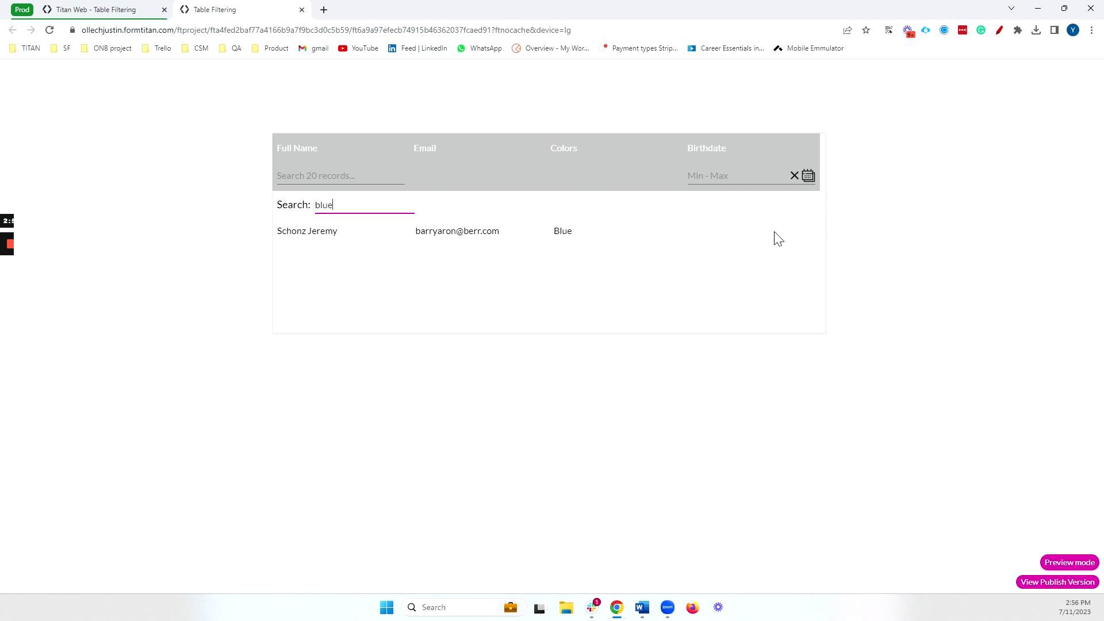
pyautogui.press('BackSpace')
pyautogui.press('BackSpace')
pyautogui.press('BackSpace')
pyautogui.press('BackSpace')
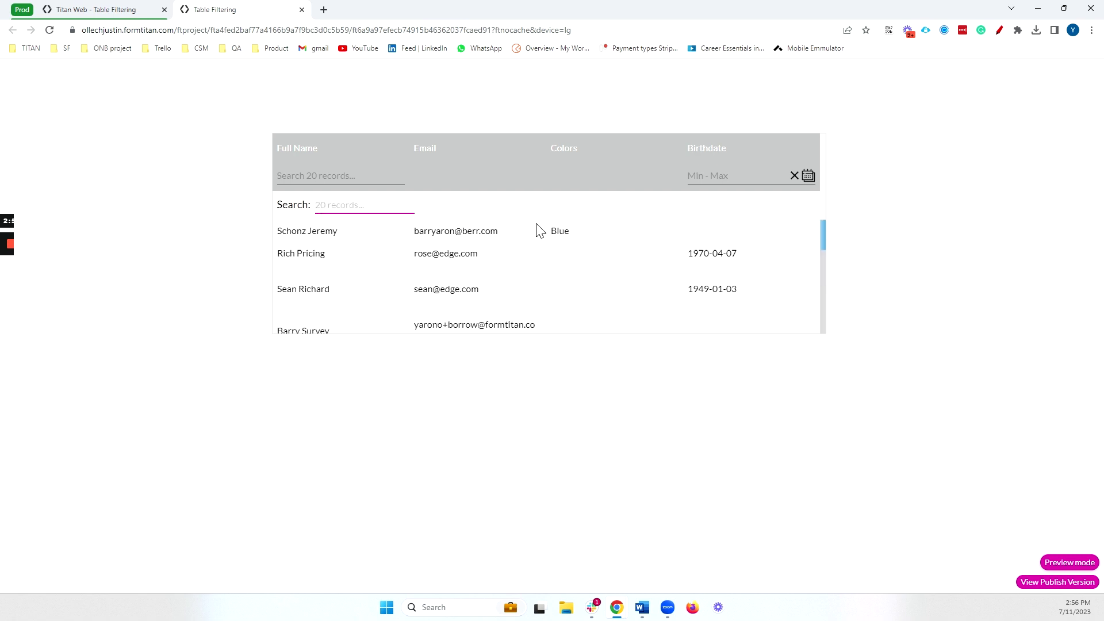
pyautogui.click(301, 9)
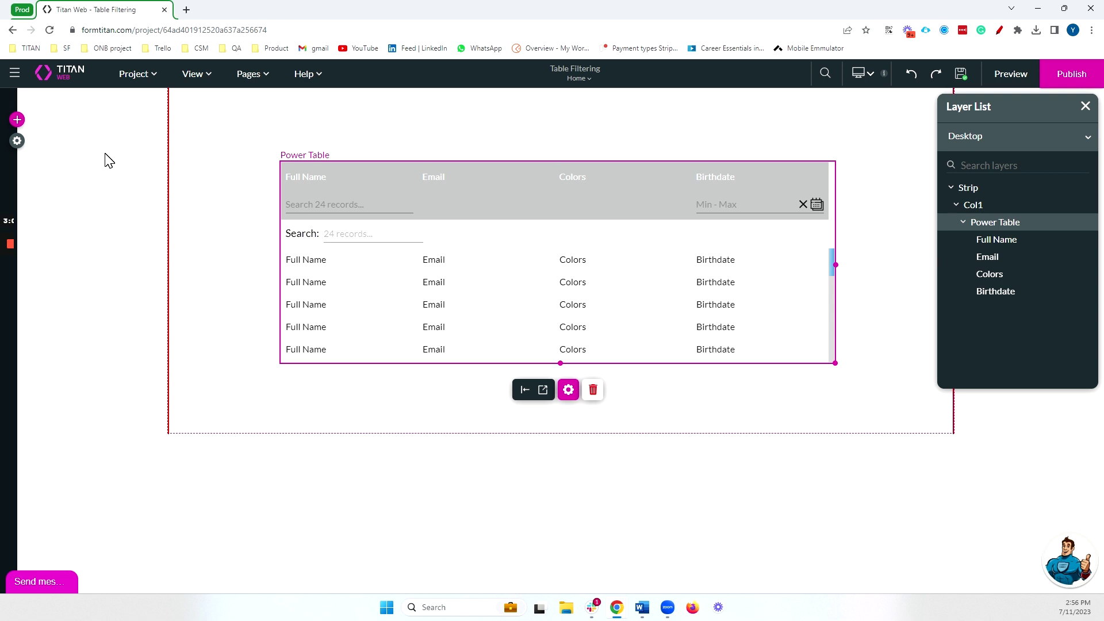
# Step: Add a text field above the Power Table and label it "External Filter"
pyautogui.click(17, 121)
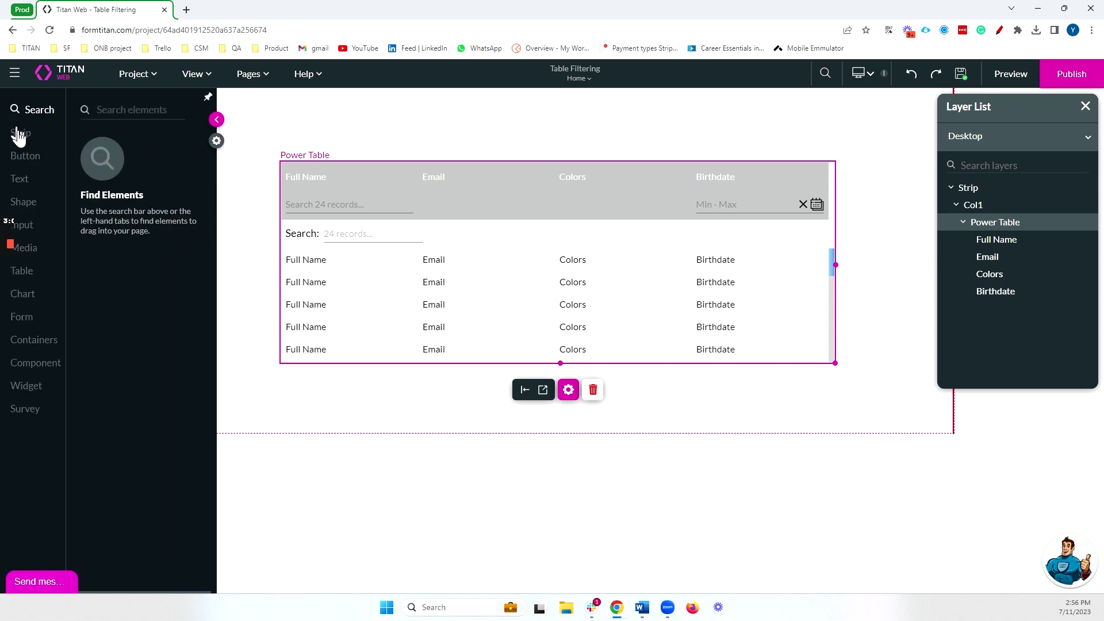
pyautogui.click(34, 227)
pyautogui.moveTo(123, 171); pyautogui.dragTo(327, 132)
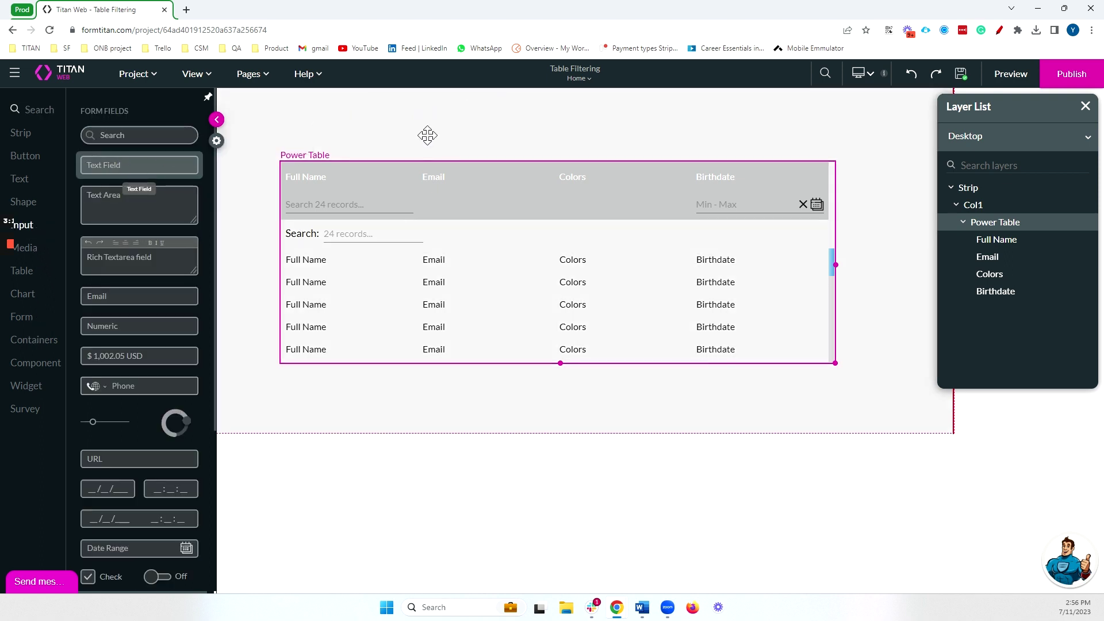
pyautogui.click(450, 168)
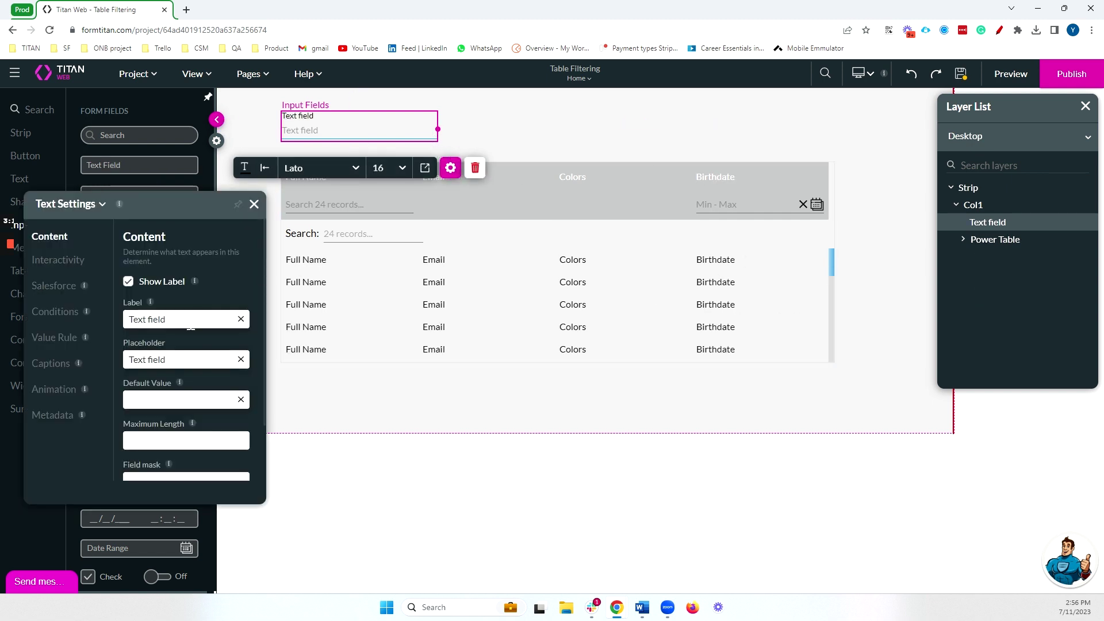
pyautogui.write('External Filter')
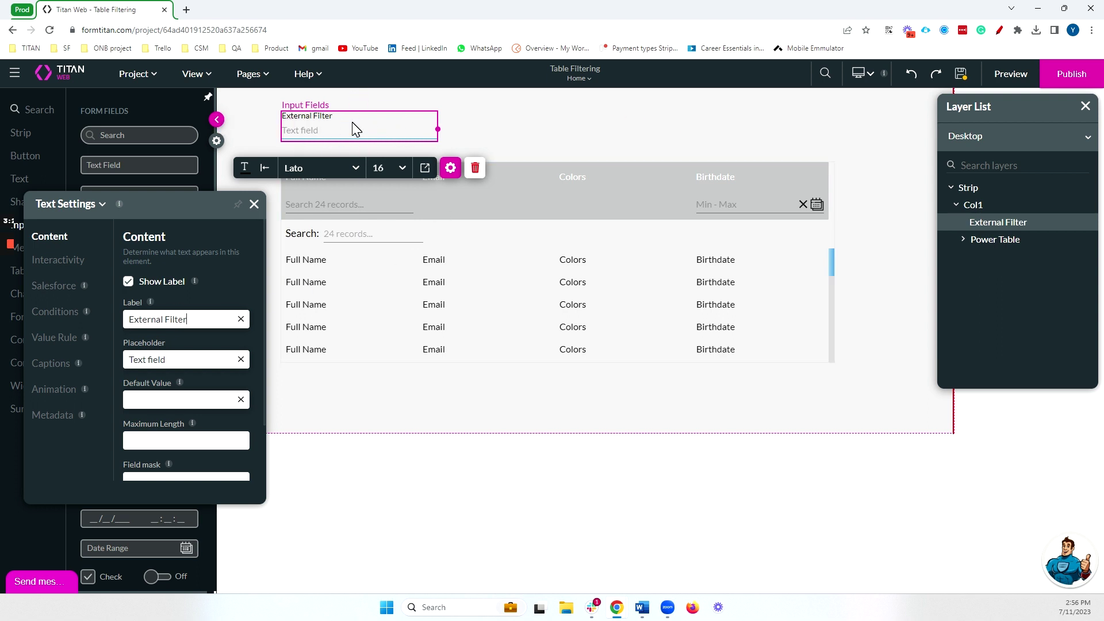
pyautogui.click(469, 155)
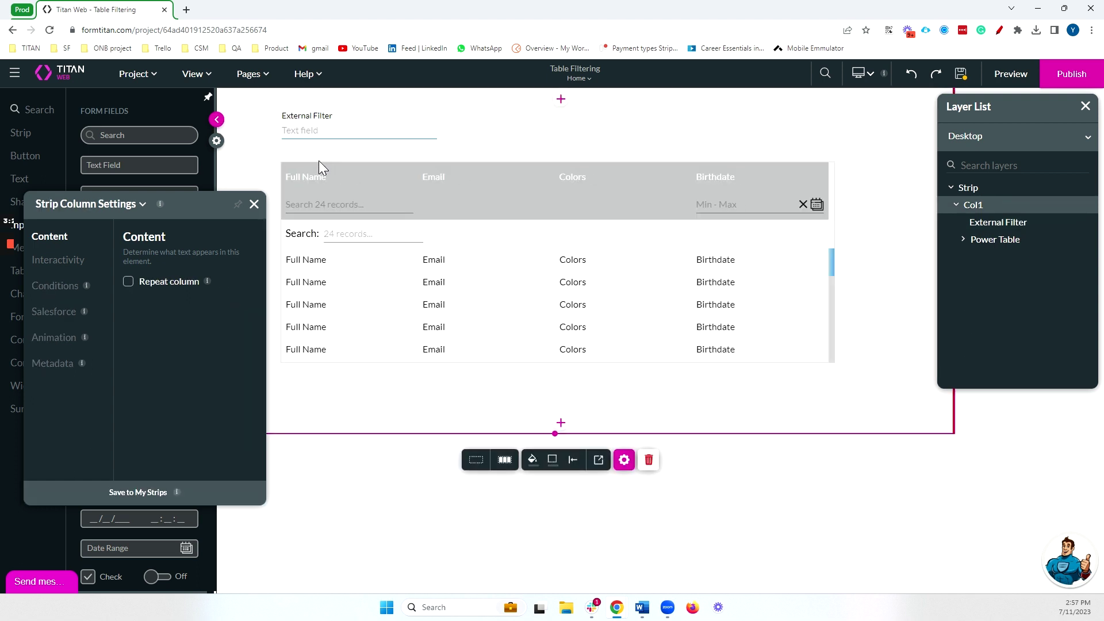
pyautogui.click(253, 205)
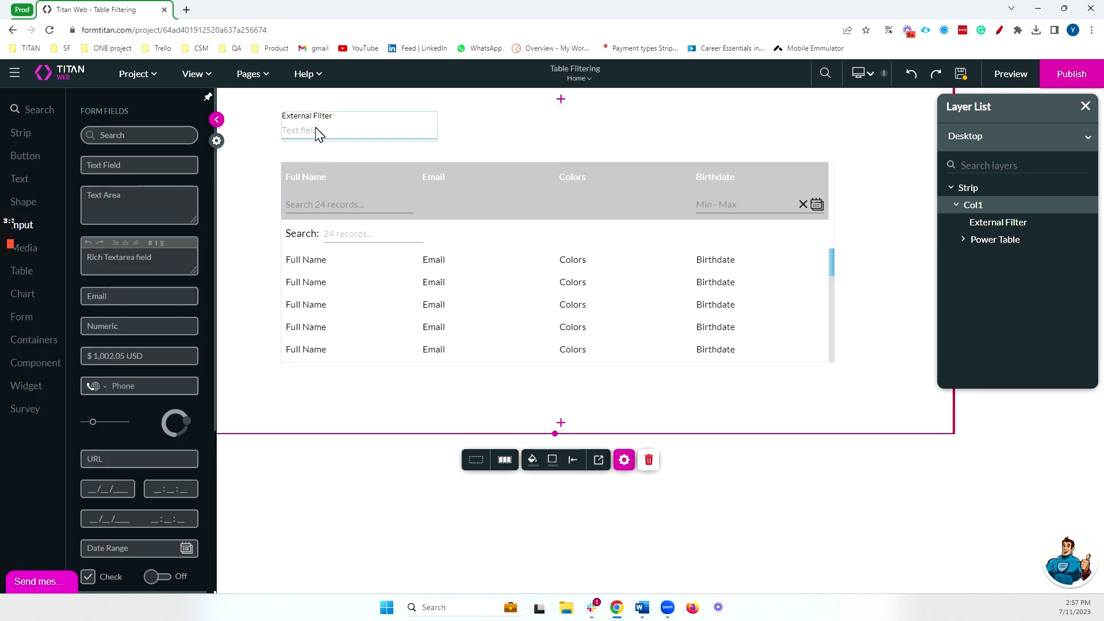
# Step: Place a primary button to the right of the External Filter field and label it "Search"
pyautogui.click(34, 155)
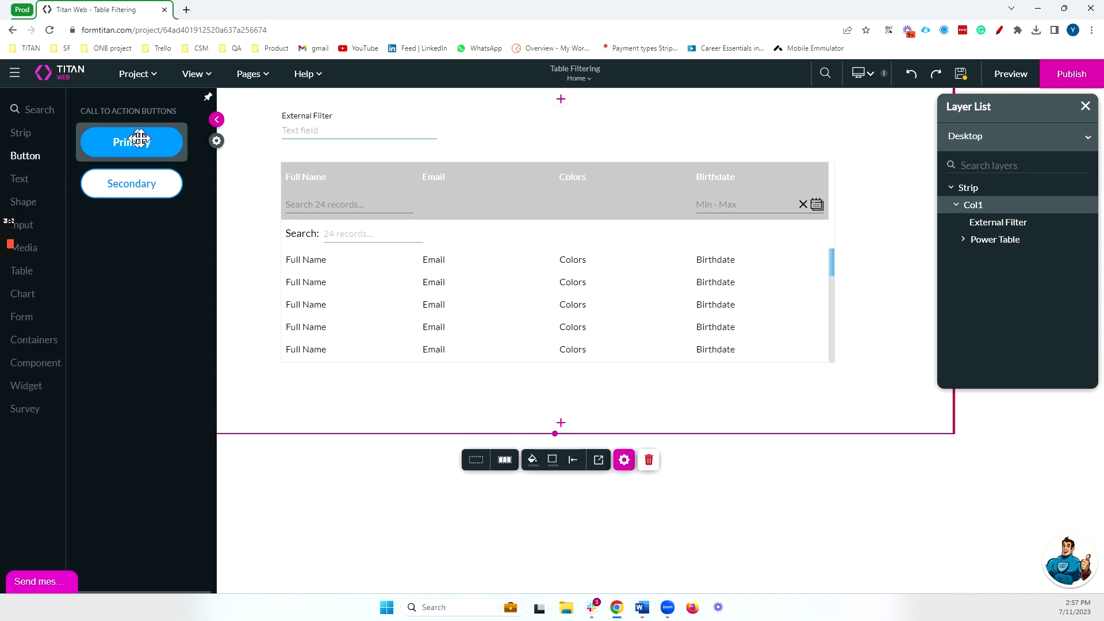
pyautogui.moveTo(139, 139); pyautogui.dragTo(521, 124)
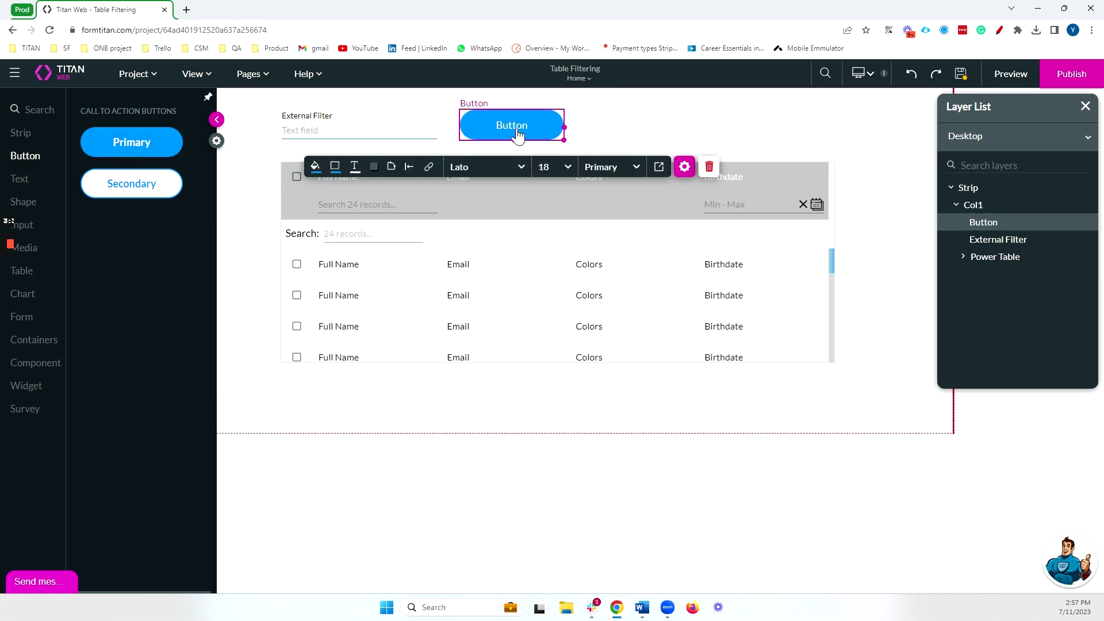
pyautogui.click(515, 133)
pyautogui.doubleClick(513, 126)
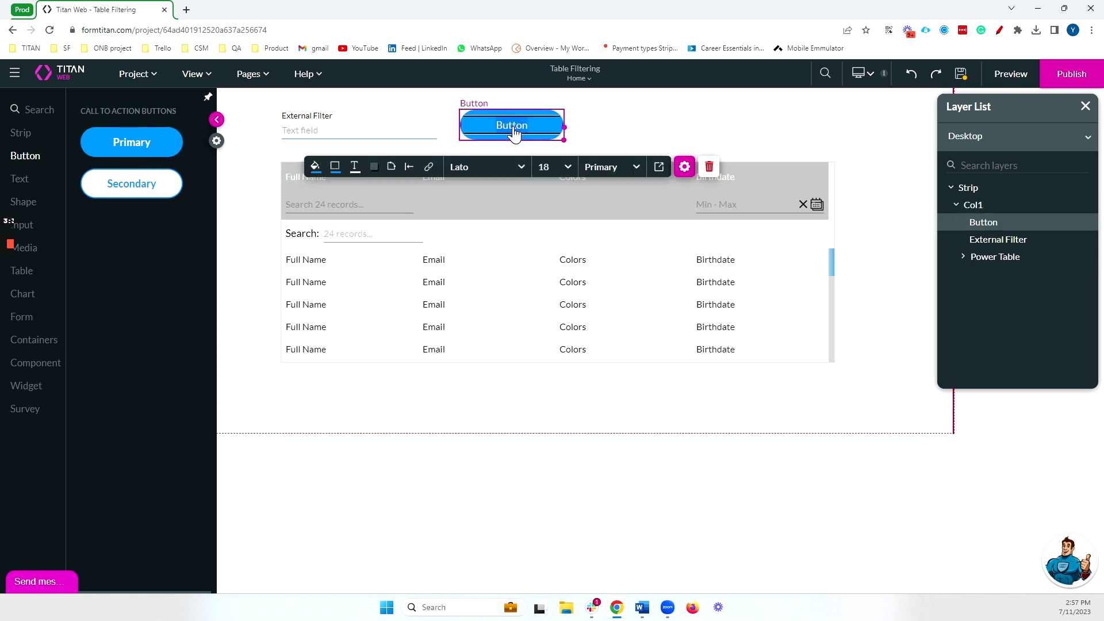
pyautogui.write('Search')
# Step: Place a secondary button to the right of the Search button and label it "Clear Filter"
pyautogui.moveTo(135, 186); pyautogui.dragTo(647, 134)
pyautogui.doubleClick(646, 130)
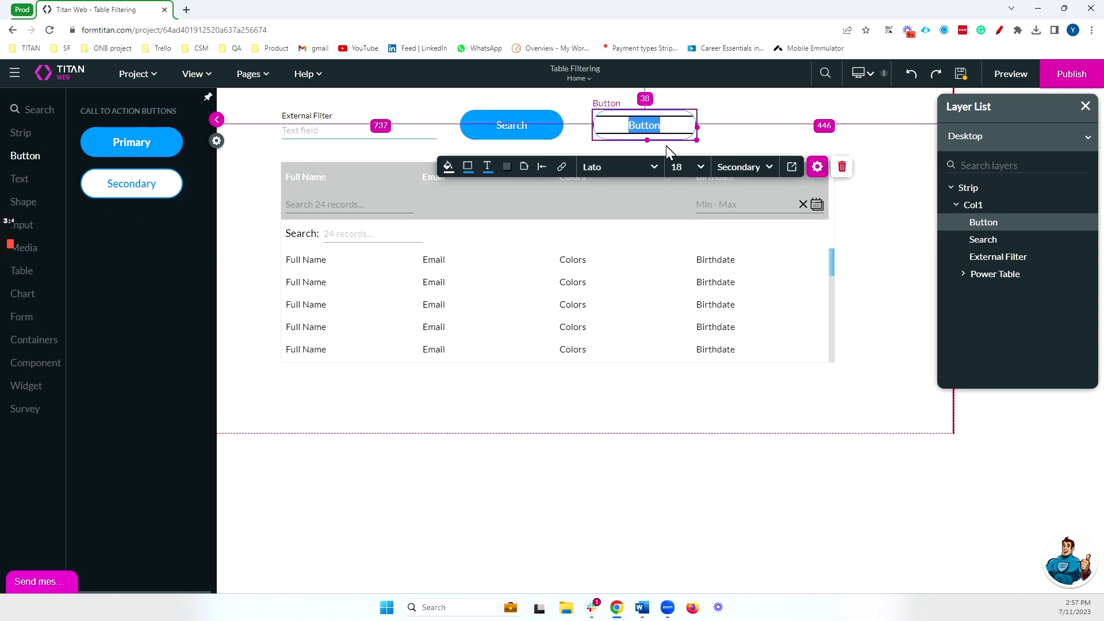
pyautogui.write('Clear Filter')
pyautogui.click(863, 182)
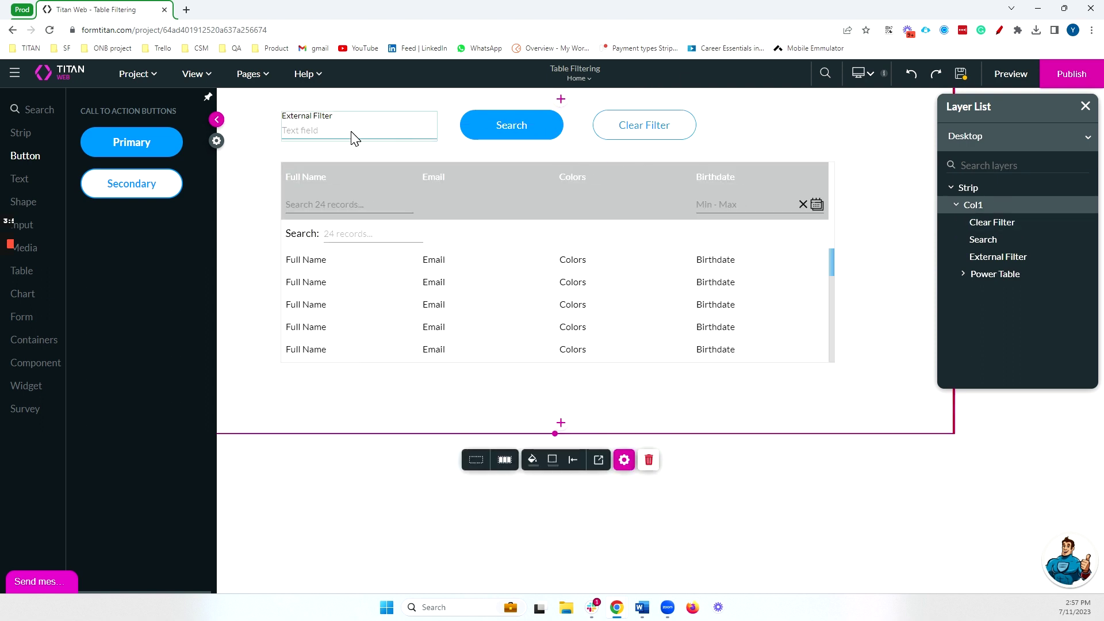
# Step: Open the Search button's on-click action and add a Table Interactivity node after Start
pyautogui.click(501, 133)
pyautogui.click(431, 166)
pyautogui.click(211, 279)
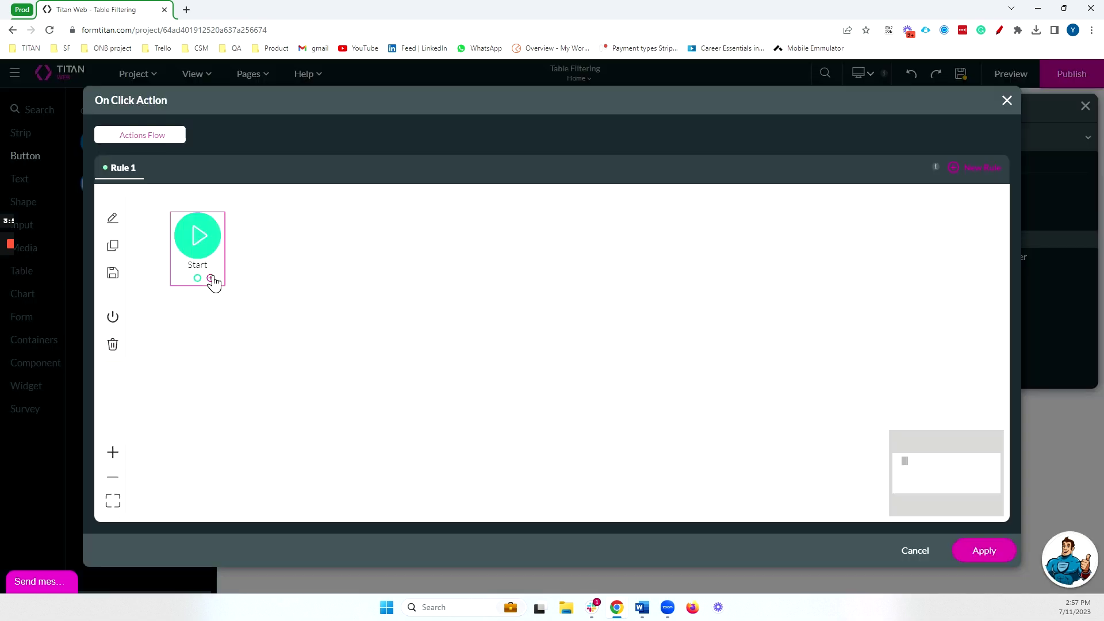
pyautogui.click(368, 236)
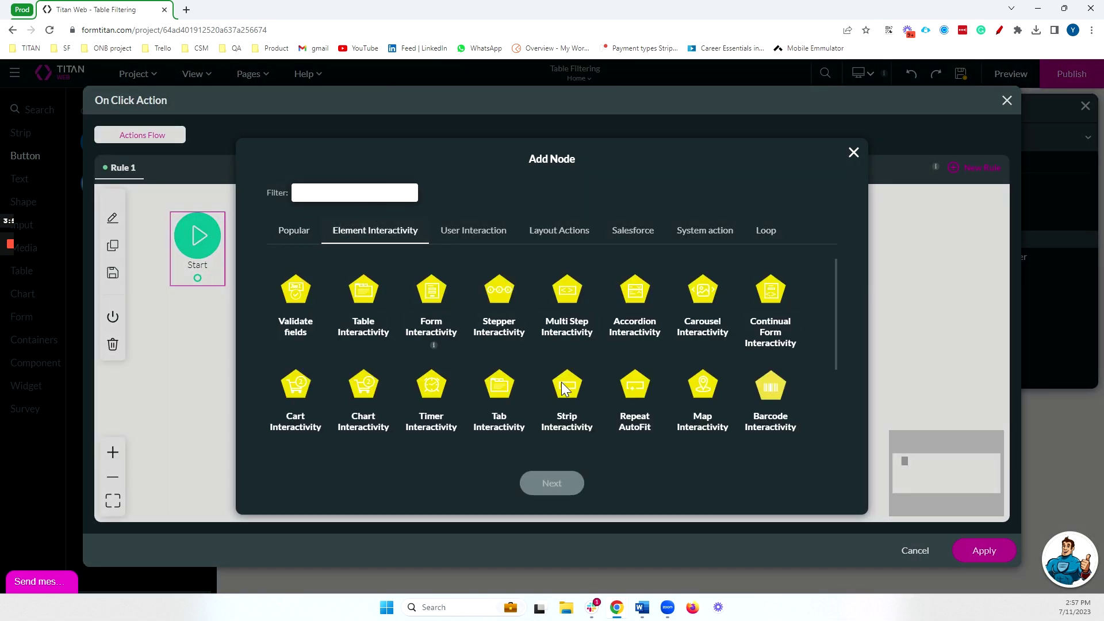
pyautogui.click(368, 296)
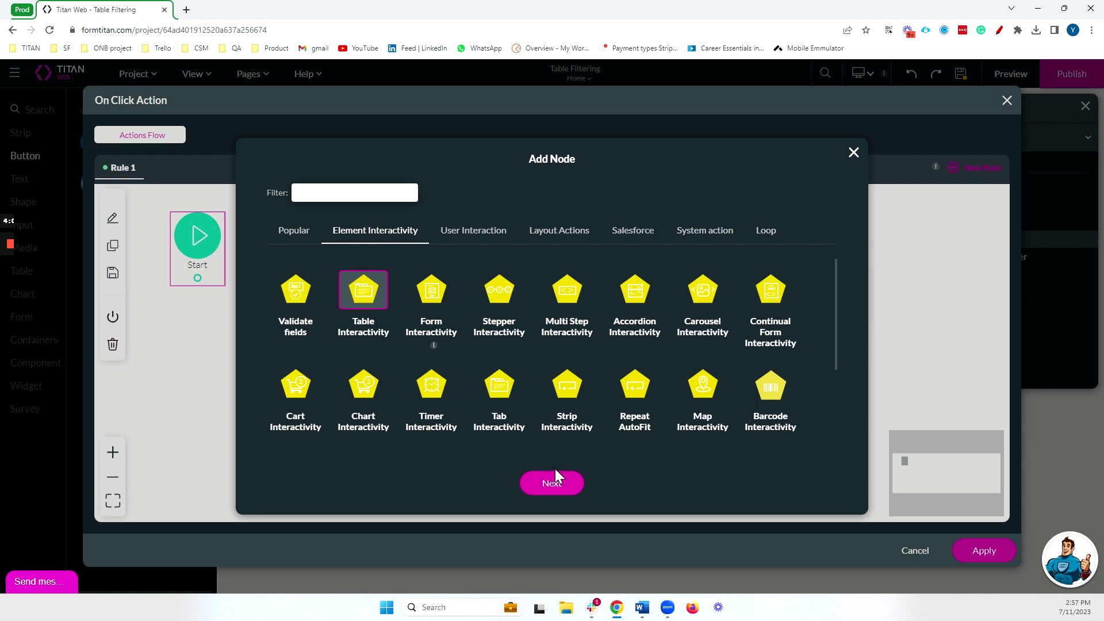
pyautogui.click(553, 481)
# Step: Set the node's action to Filter Table and its table element to Power Table
pyautogui.click(402, 209)
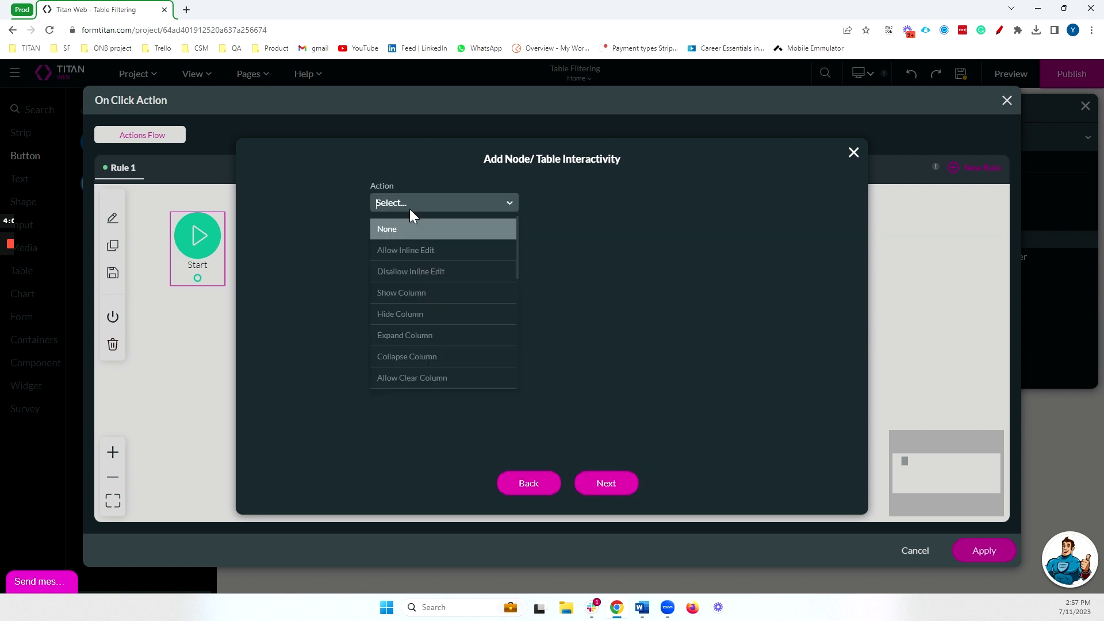
pyautogui.write('fil')
pyautogui.click(459, 235)
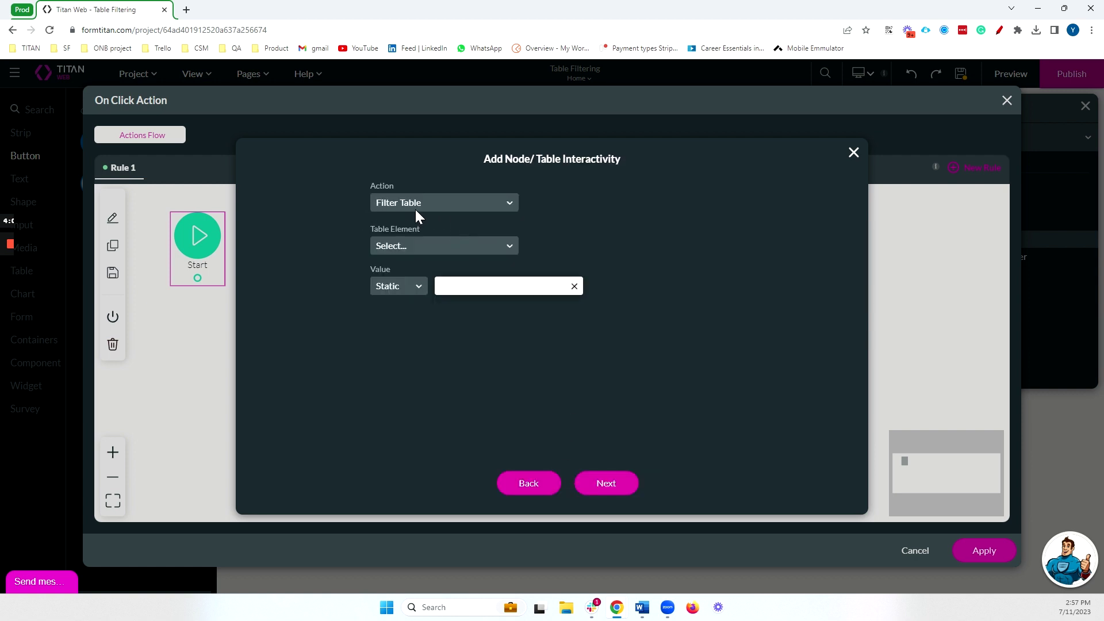
pyautogui.click(405, 247)
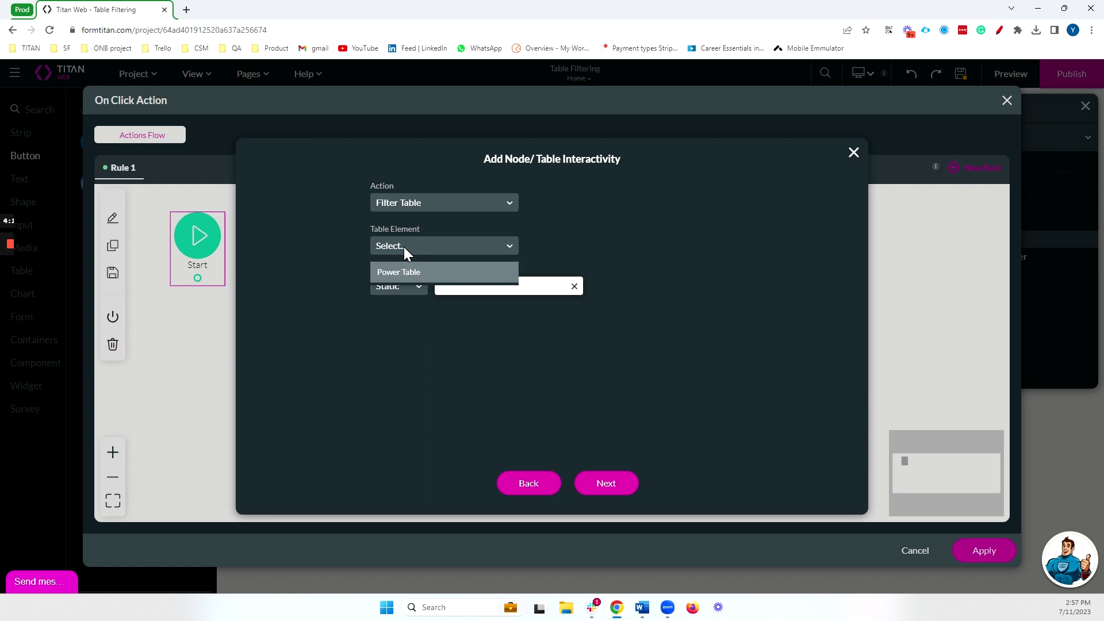
pyautogui.click(414, 275)
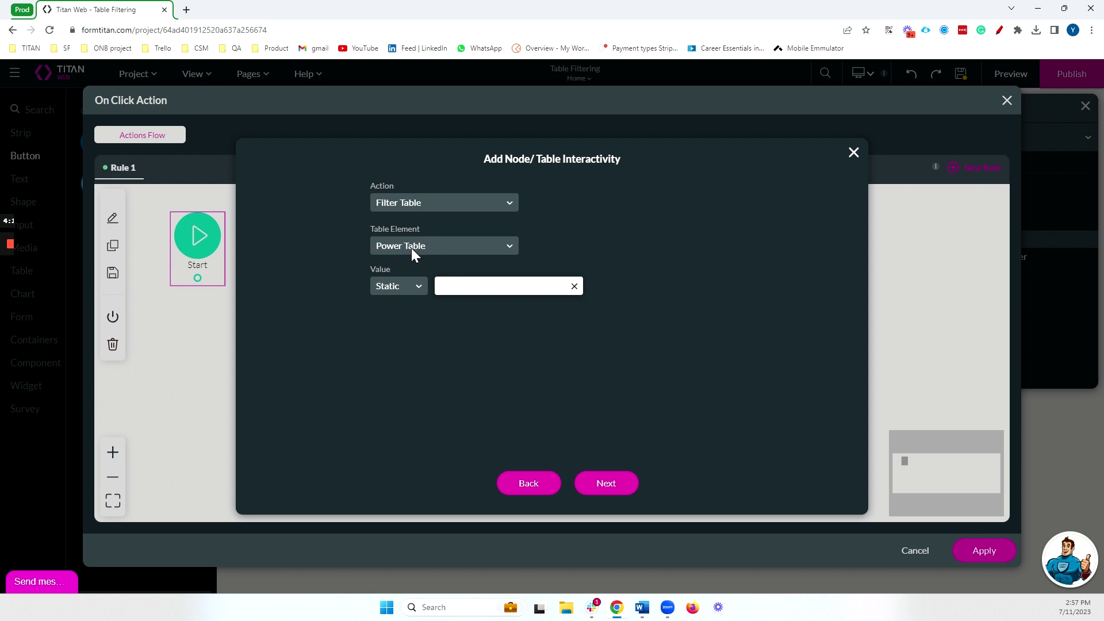
# Step: Set the filter value's source to Field and choose the External Filter field
pyautogui.click(397, 287)
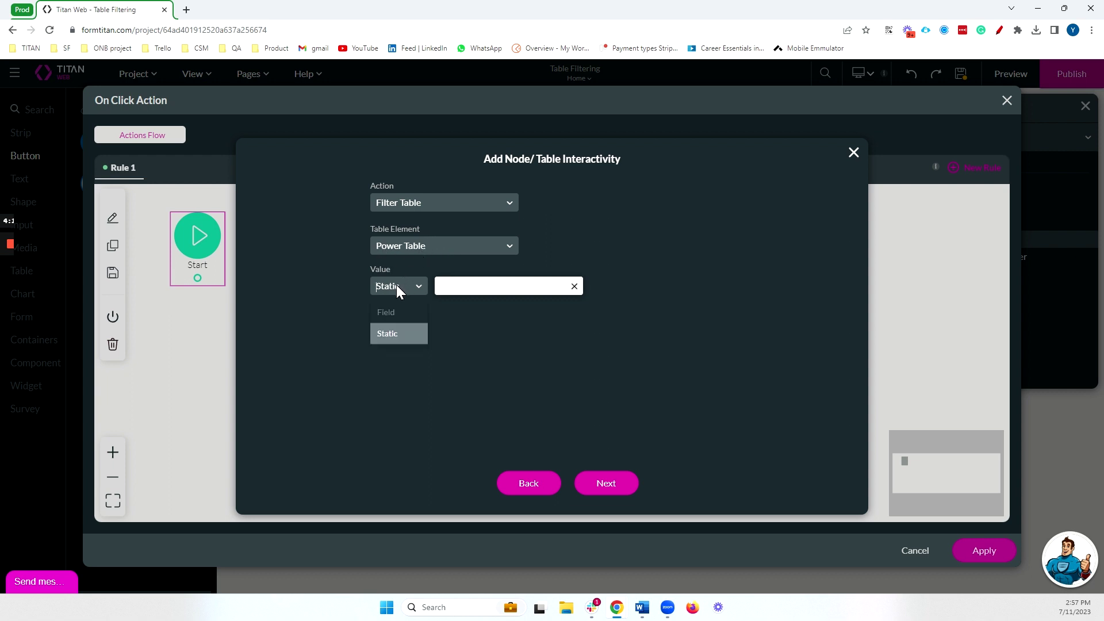
pyautogui.click(390, 333)
pyautogui.click(460, 291)
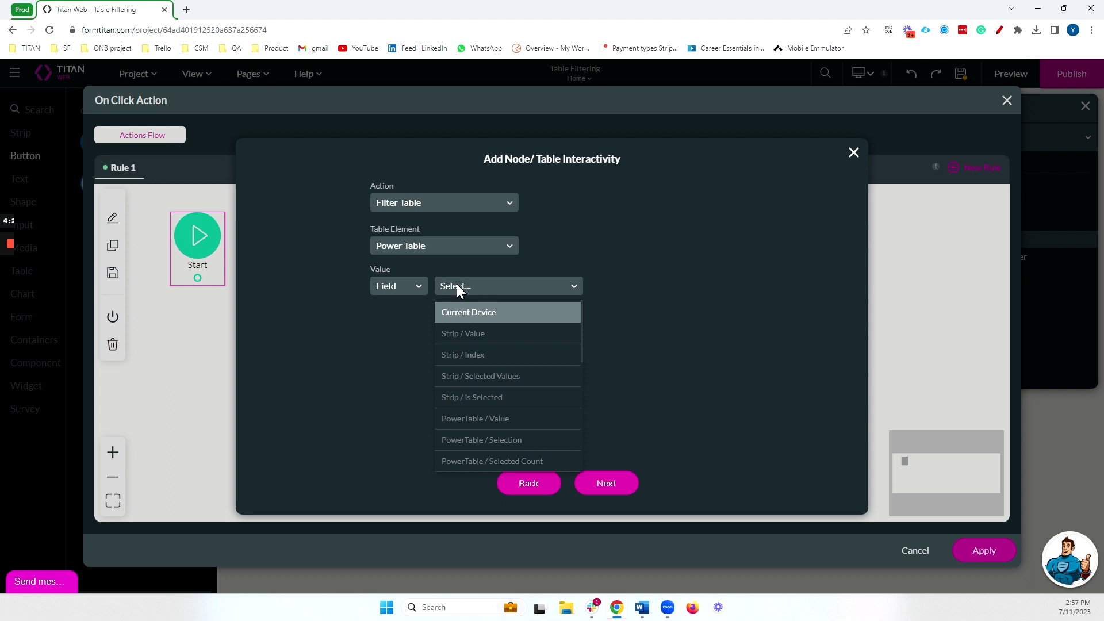
pyautogui.write('exter')
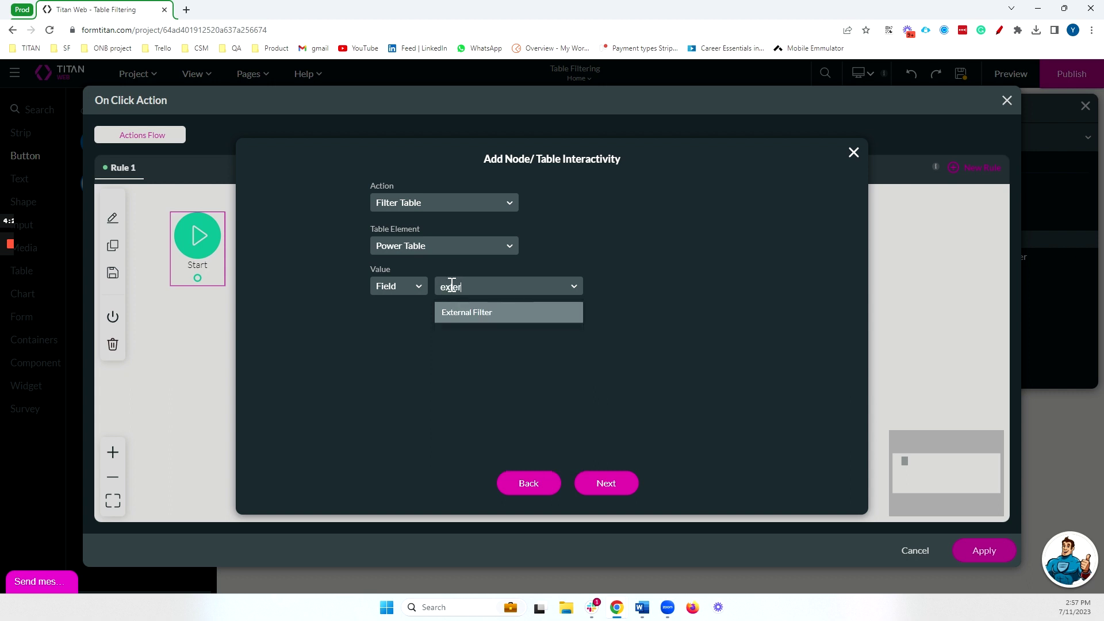
pyautogui.click(468, 315)
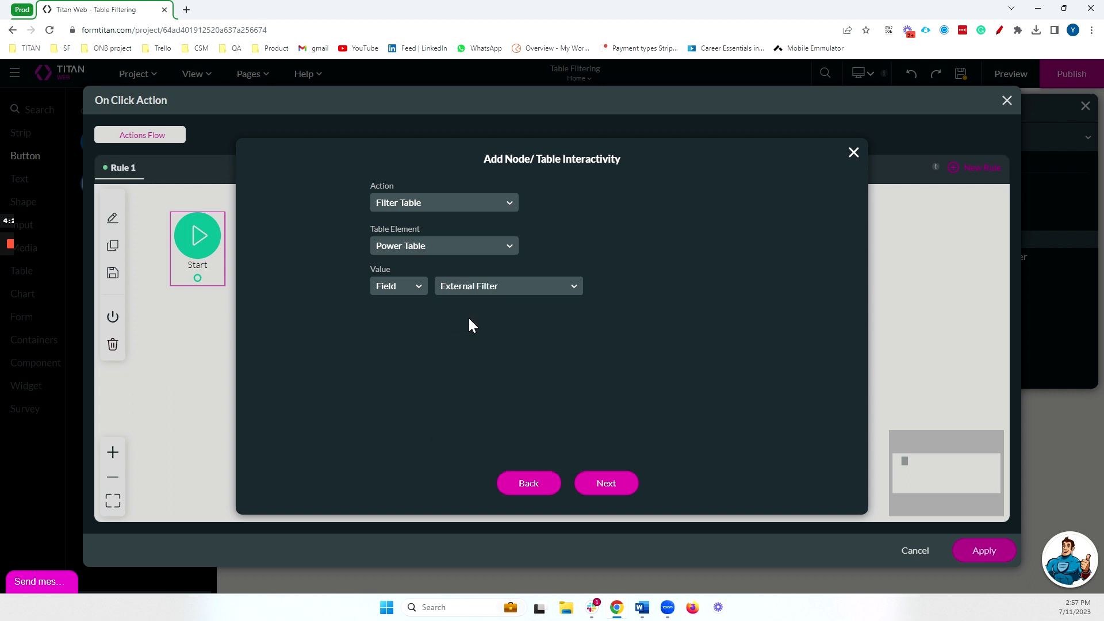
# Step: Tag the node "External Filter", insert it, and apply the Search button's on-click action
pyautogui.click(601, 488)
pyautogui.write('Extern')
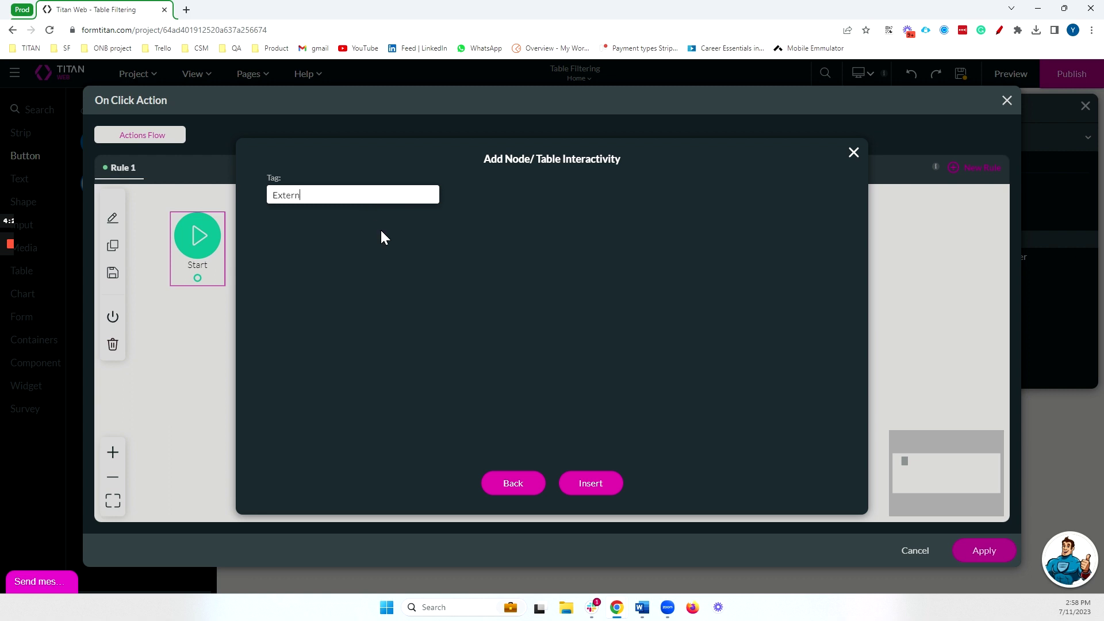
pyautogui.write('al Filter')
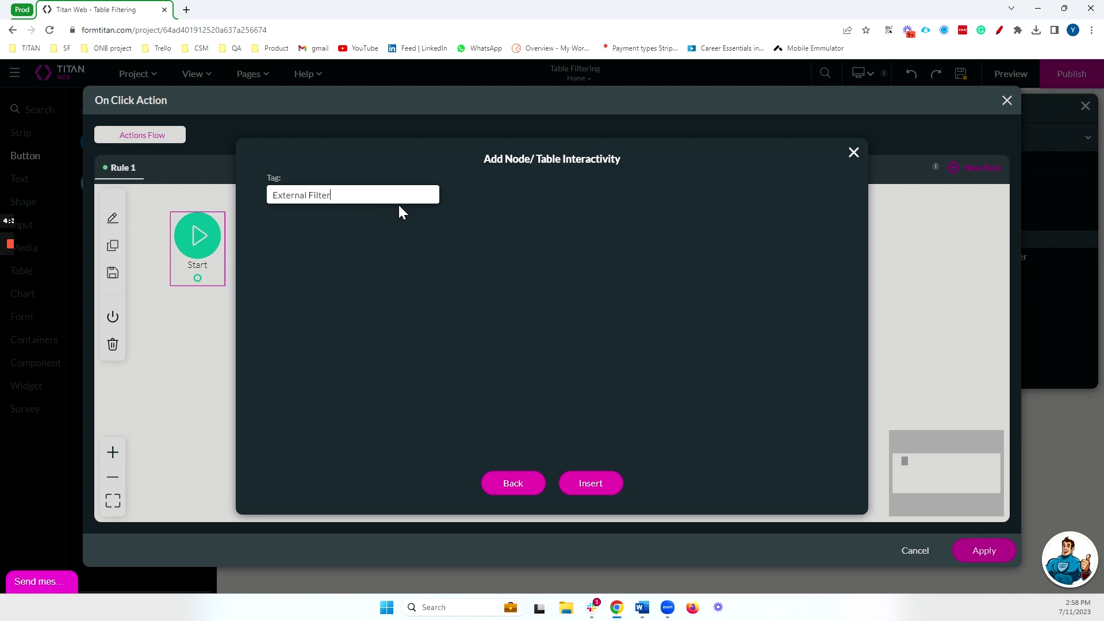
pyautogui.click(591, 483)
pyautogui.click(980, 551)
# Step: Preview the project and test the external filter by searching for "Blue"
pyautogui.click(1032, 80)
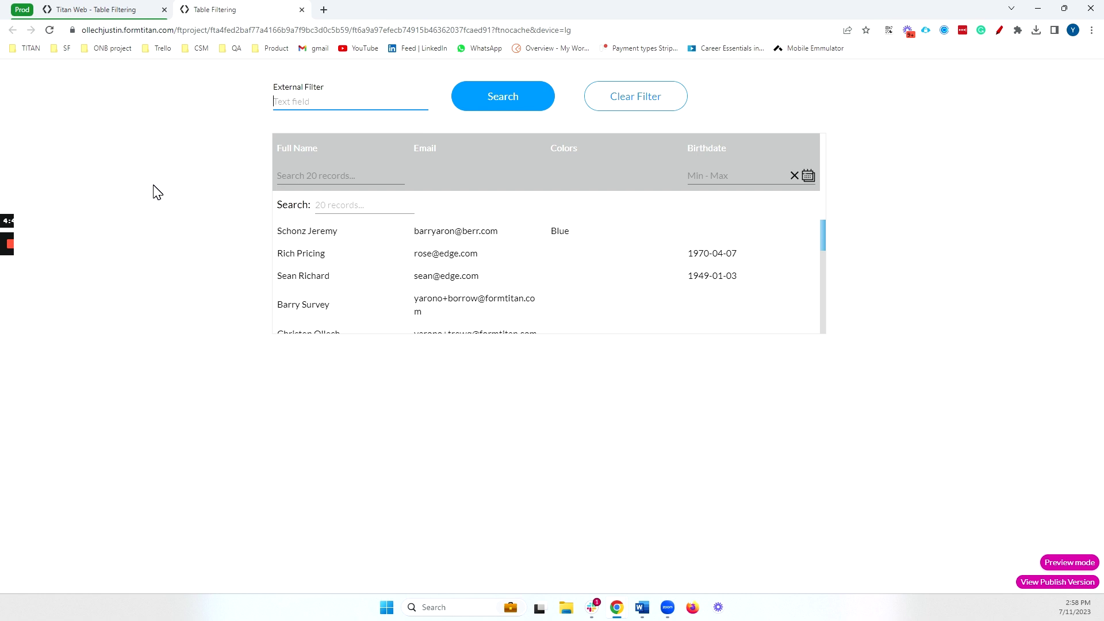
pyautogui.write('Blue')
pyautogui.click(517, 110)
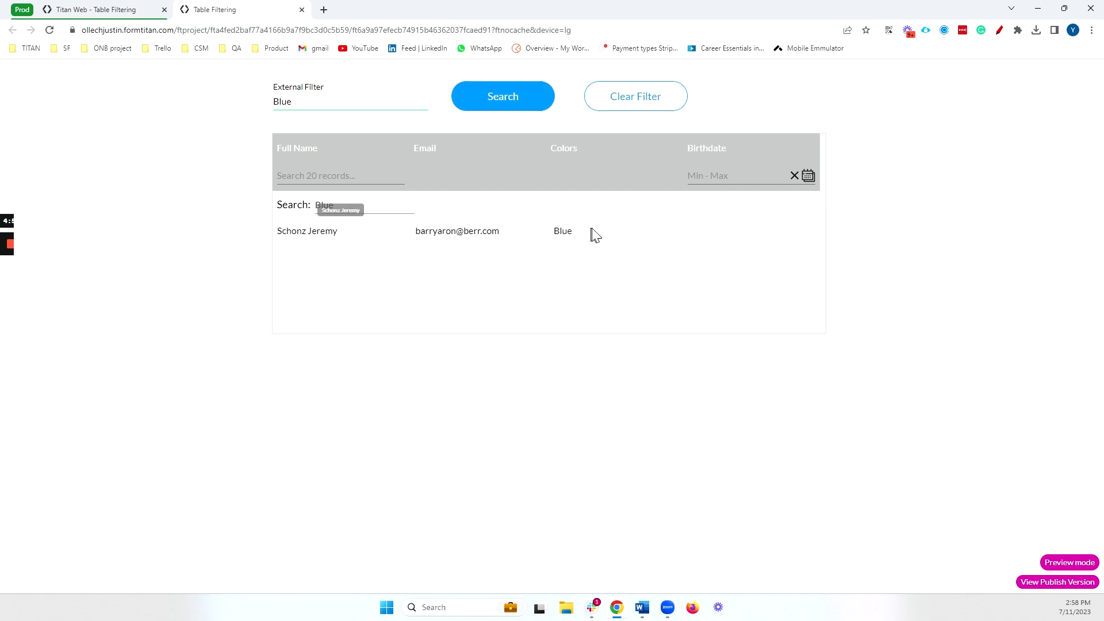
# Step: Replace the External Filter text with "Rich" and run the search
pyautogui.moveTo(308, 103); pyautogui.dragTo(222, 99)
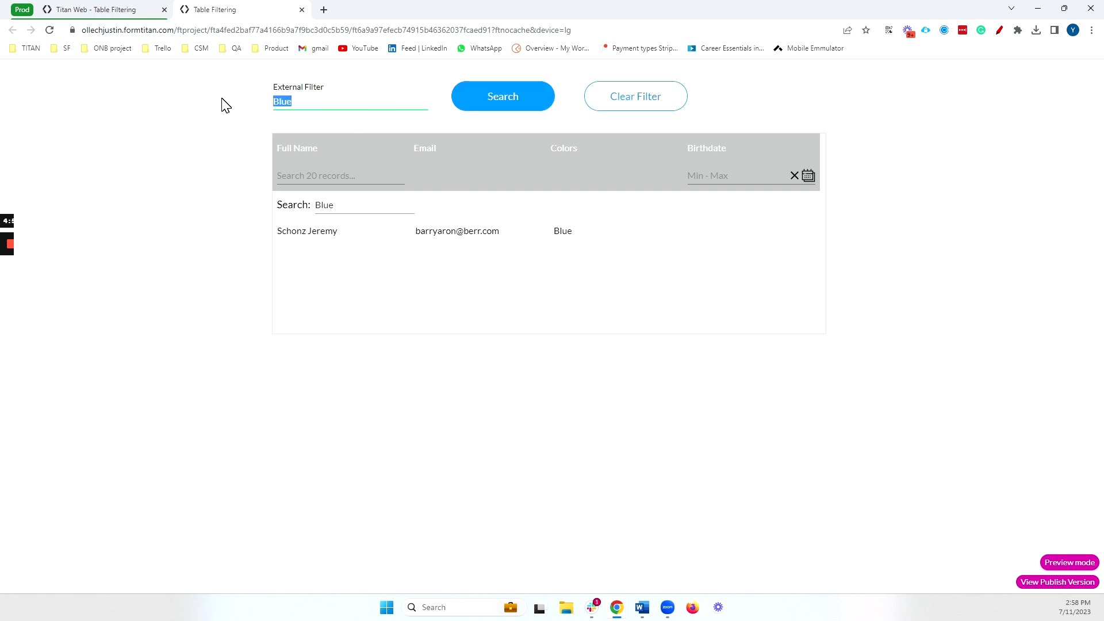
pyautogui.press('BackSpace')
pyautogui.write('Rich')
pyautogui.click(516, 106)
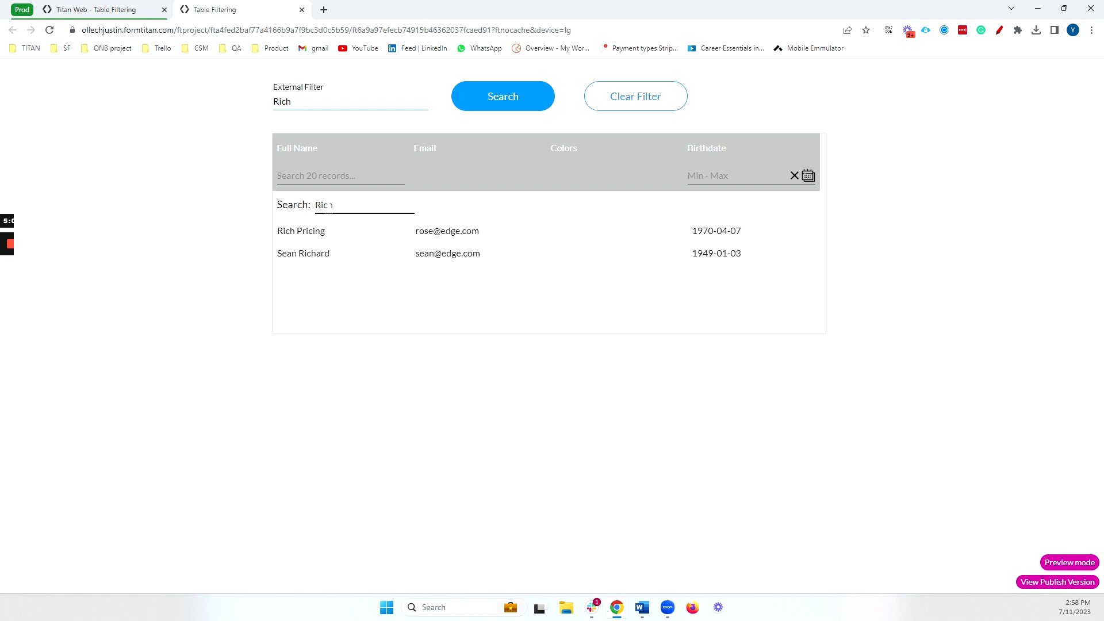
# Step: Return to the project editor and check the Allow Global Filter option in the Power Table's interactivity settings
pyautogui.click(125, 14)
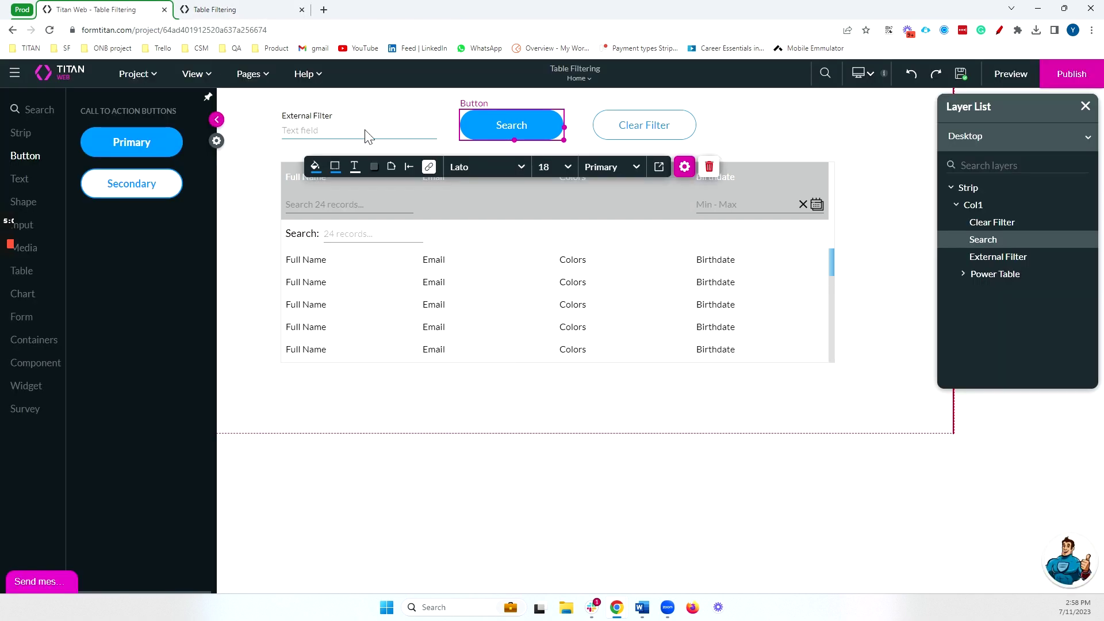
pyautogui.click(738, 315)
pyautogui.click(568, 389)
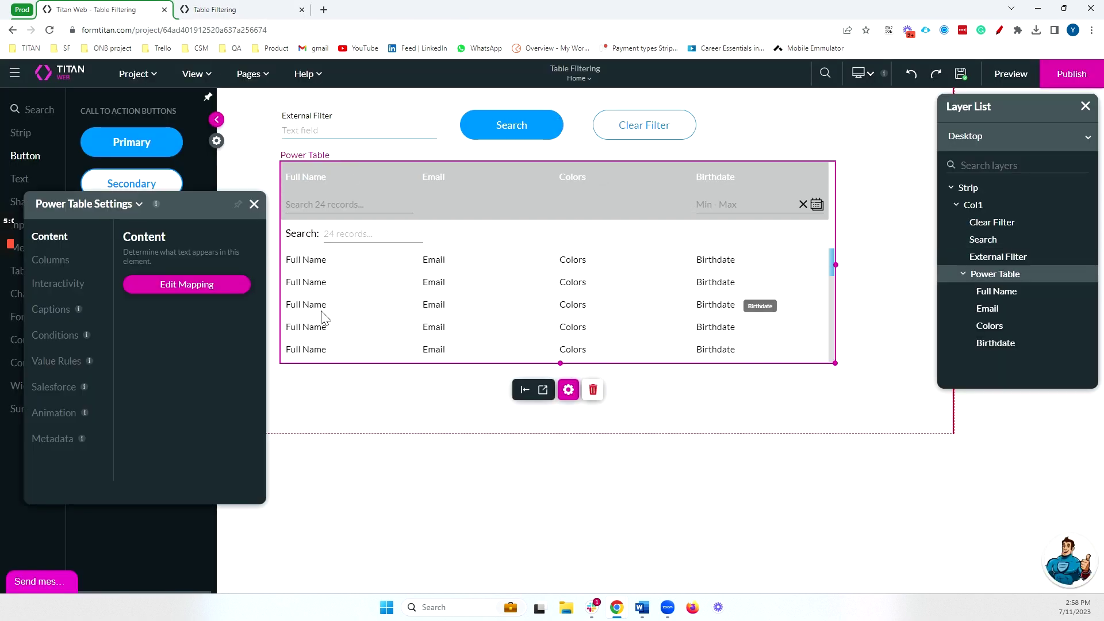
pyautogui.click(81, 287)
pyautogui.scroll(-1, 143, 402)
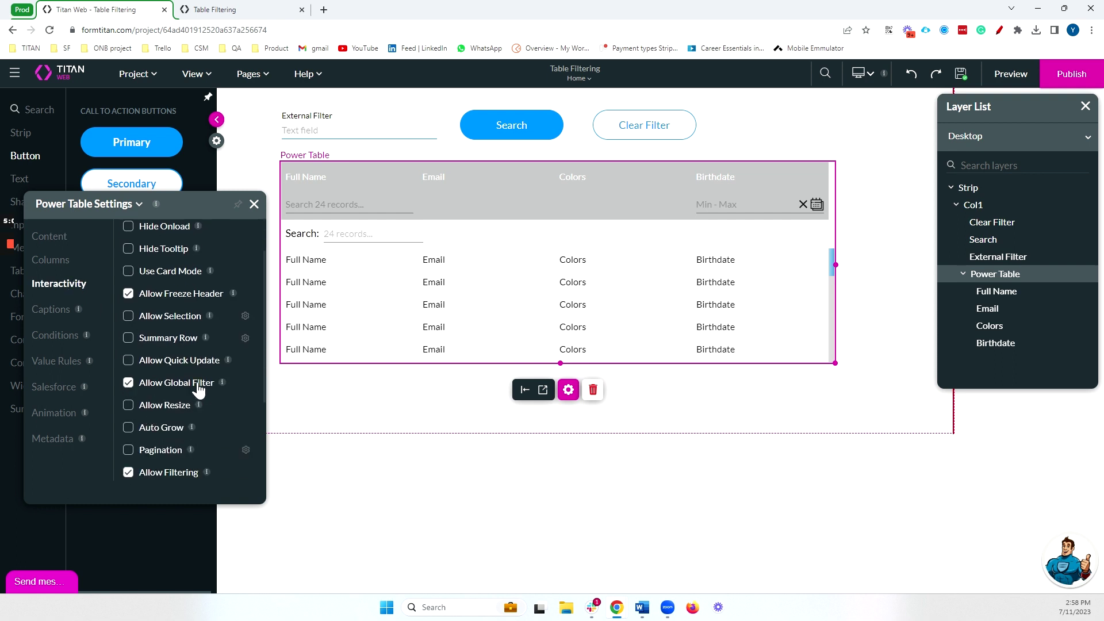
# Step: Open the Clear Filter button's on-click action and add a Table Interactivity node after Start
pyautogui.click(605, 129)
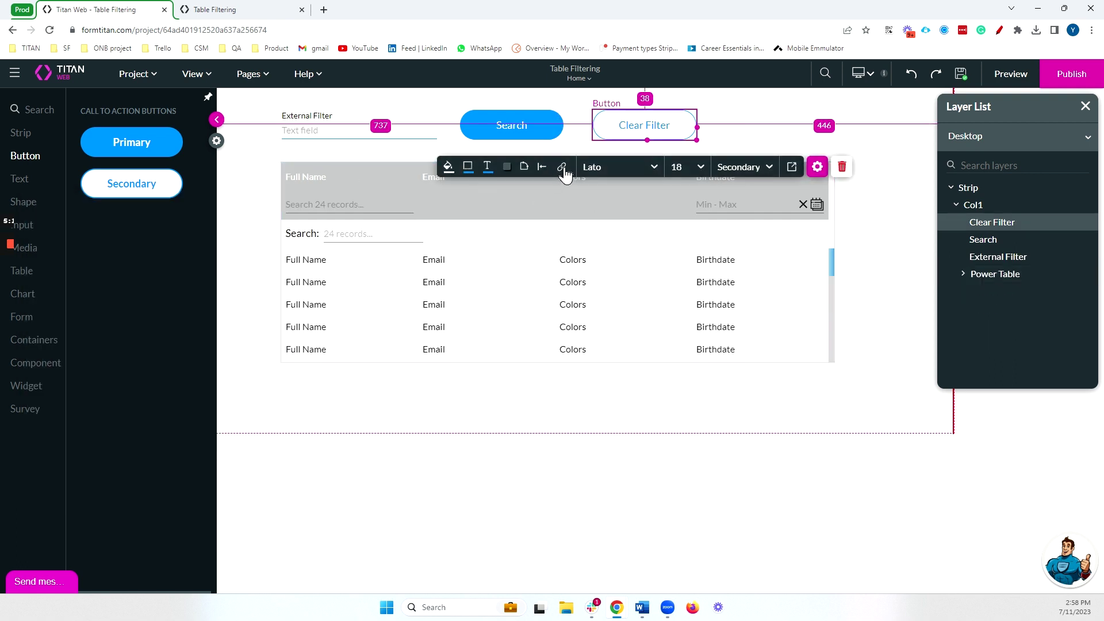
pyautogui.click(379, 138)
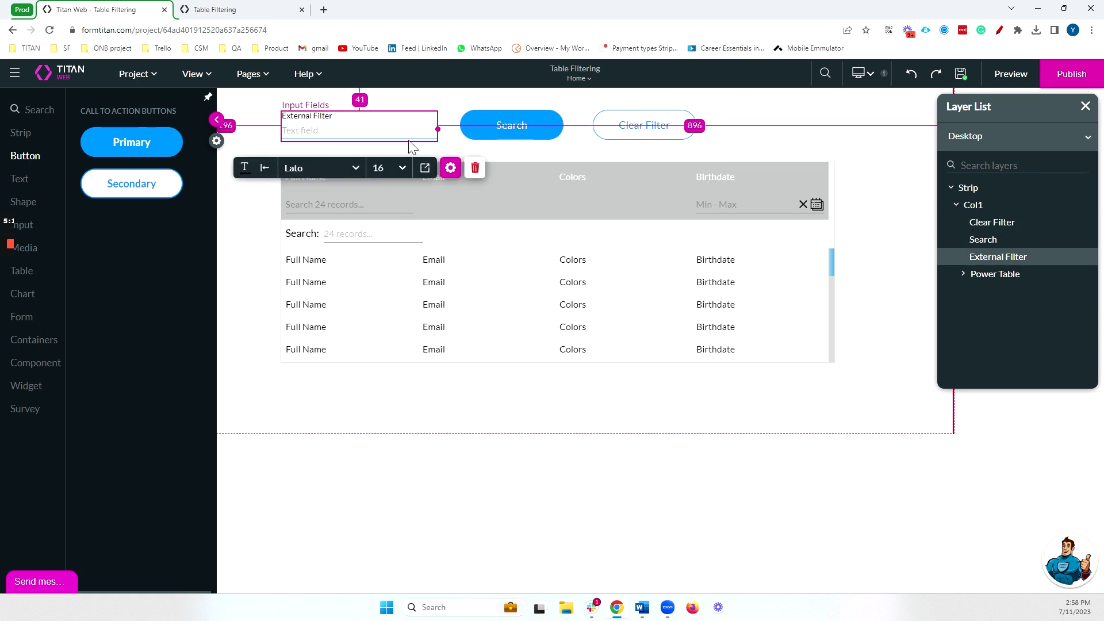
pyautogui.click(660, 145)
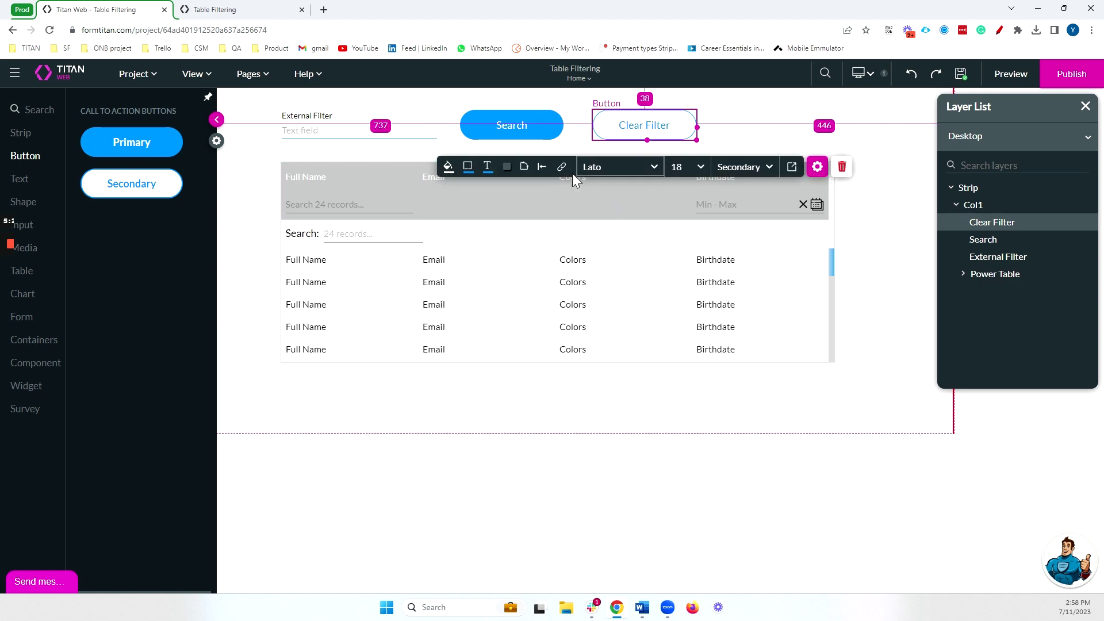
pyautogui.click(558, 171)
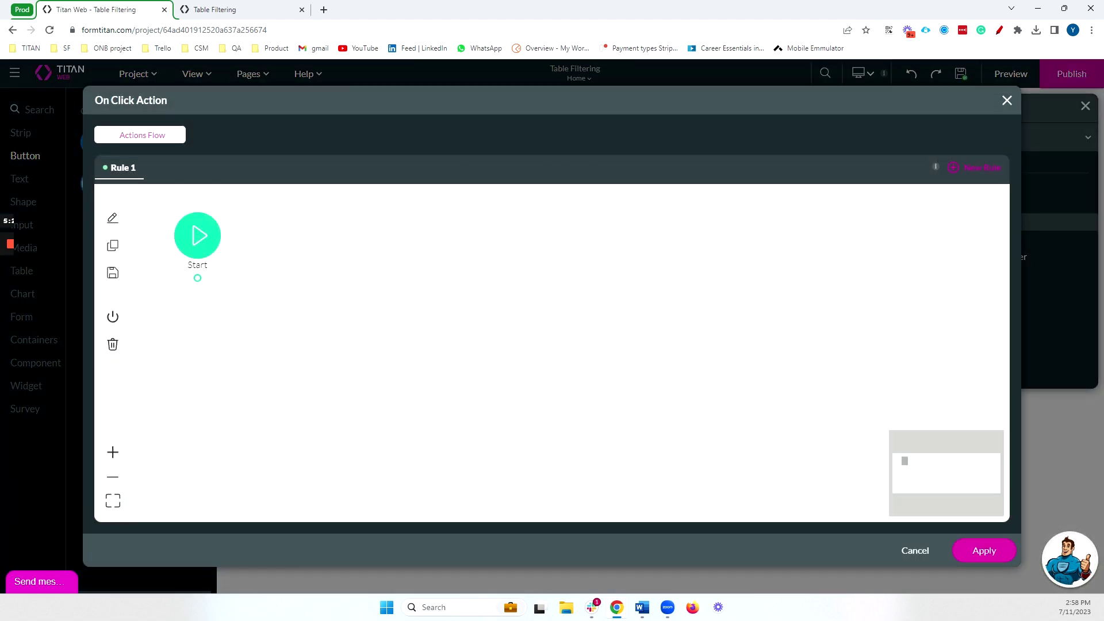
pyautogui.click(199, 278)
pyautogui.click(375, 232)
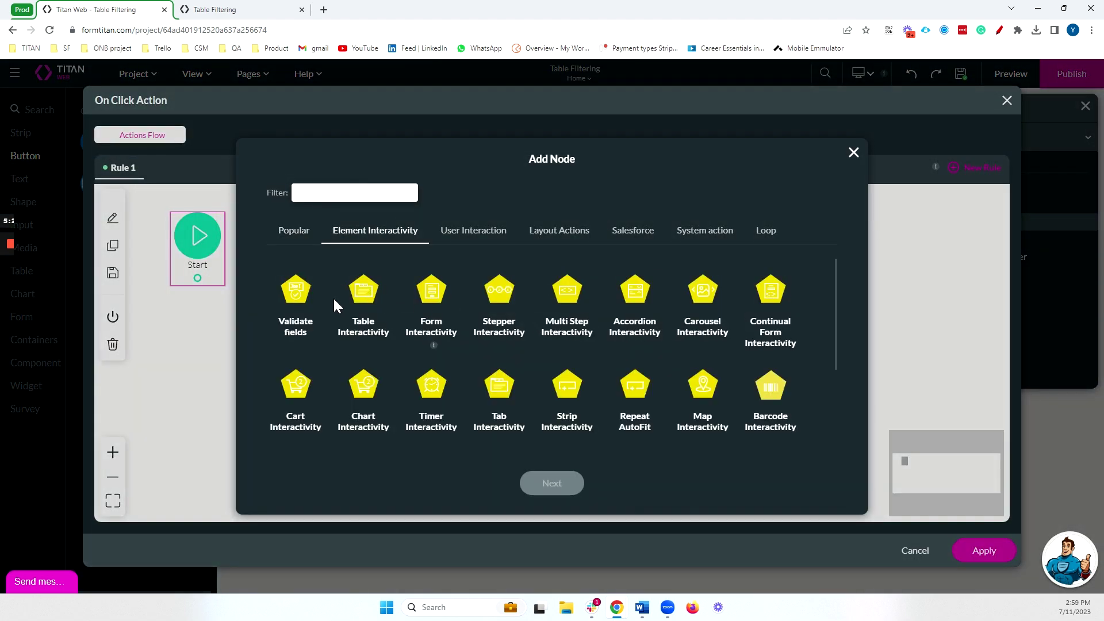
pyautogui.click(356, 294)
pyautogui.click(552, 483)
# Step: Set the node's action to Clear Filter Table and its table element to Power Table
pyautogui.click(440, 204)
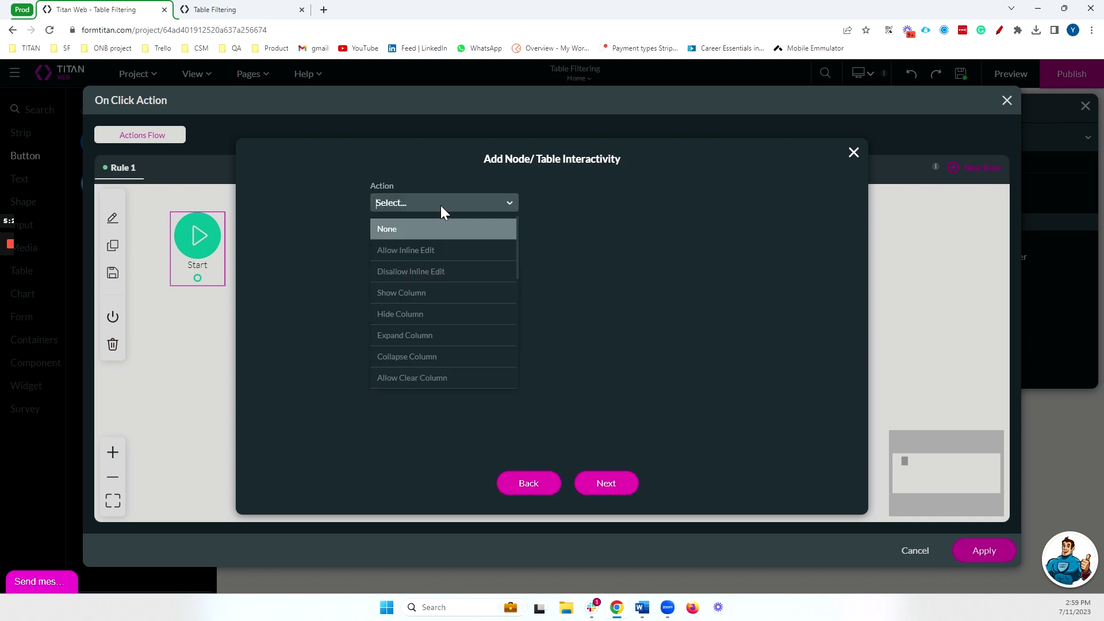
pyautogui.write('cle')
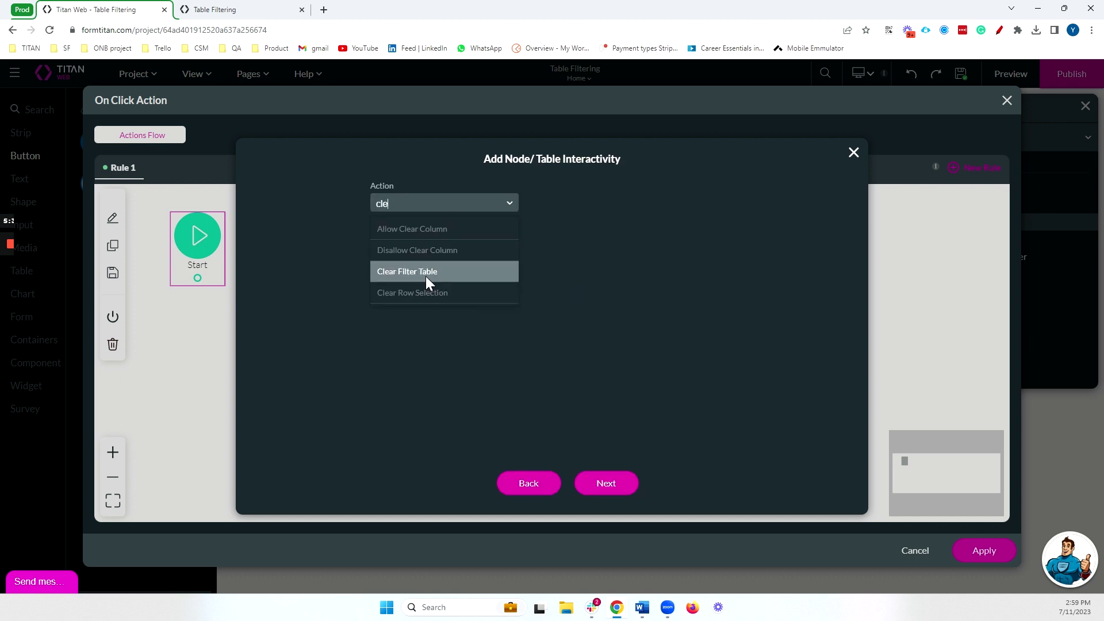
pyautogui.click(426, 276)
pyautogui.click(432, 243)
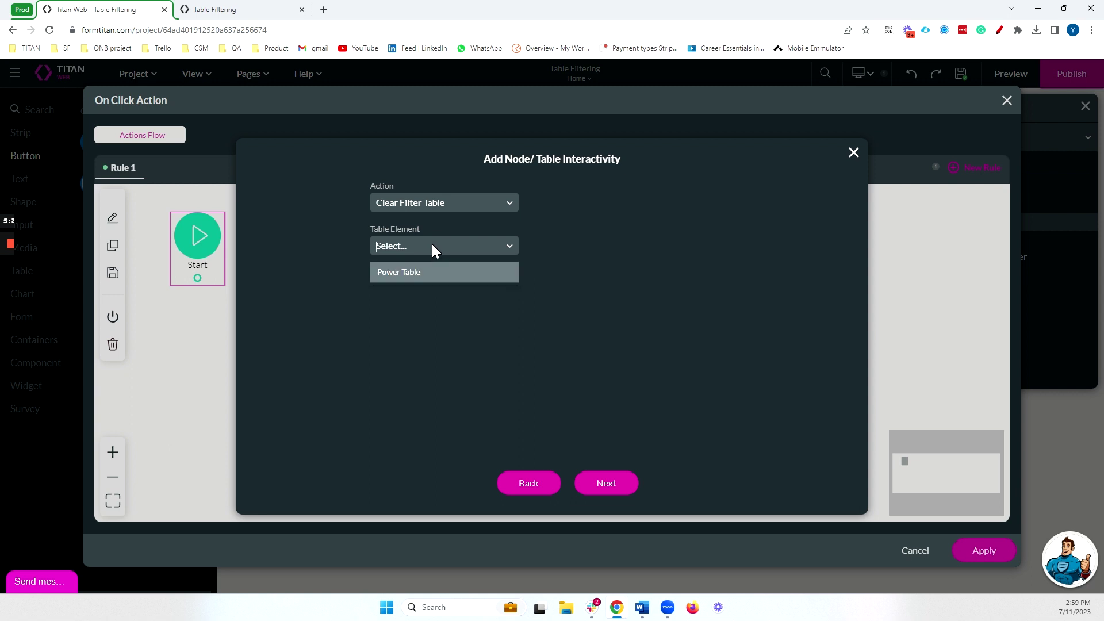
# Step: Tag the node "Clear Filter", insert it, and apply the Clear Filter button's on-click action
pyautogui.click(607, 482)
pyautogui.click(349, 200)
pyautogui.write('Clear Filter')
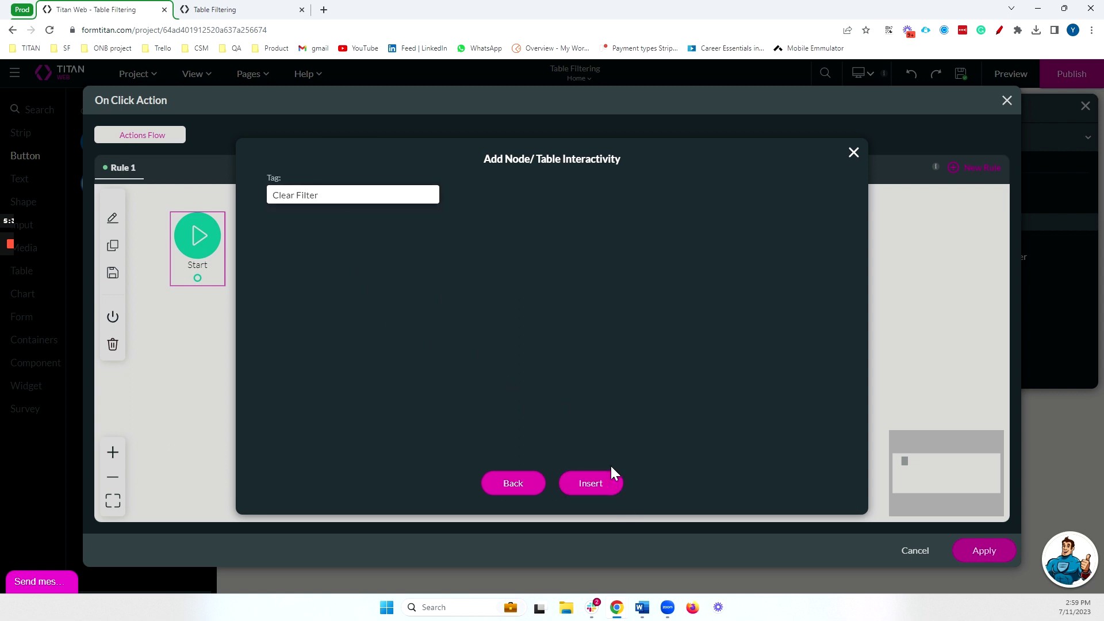
pyautogui.click(611, 475)
pyautogui.click(1005, 552)
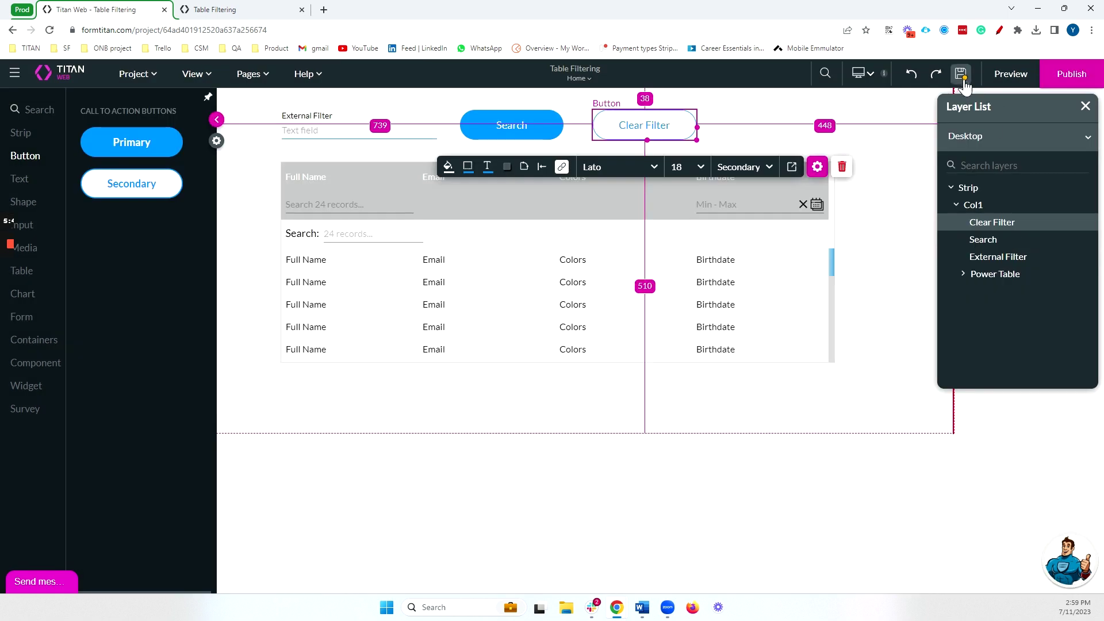
# Step: Reload the project preview and search the table for "Jer" through the External Filter field
pyautogui.click(241, 9)
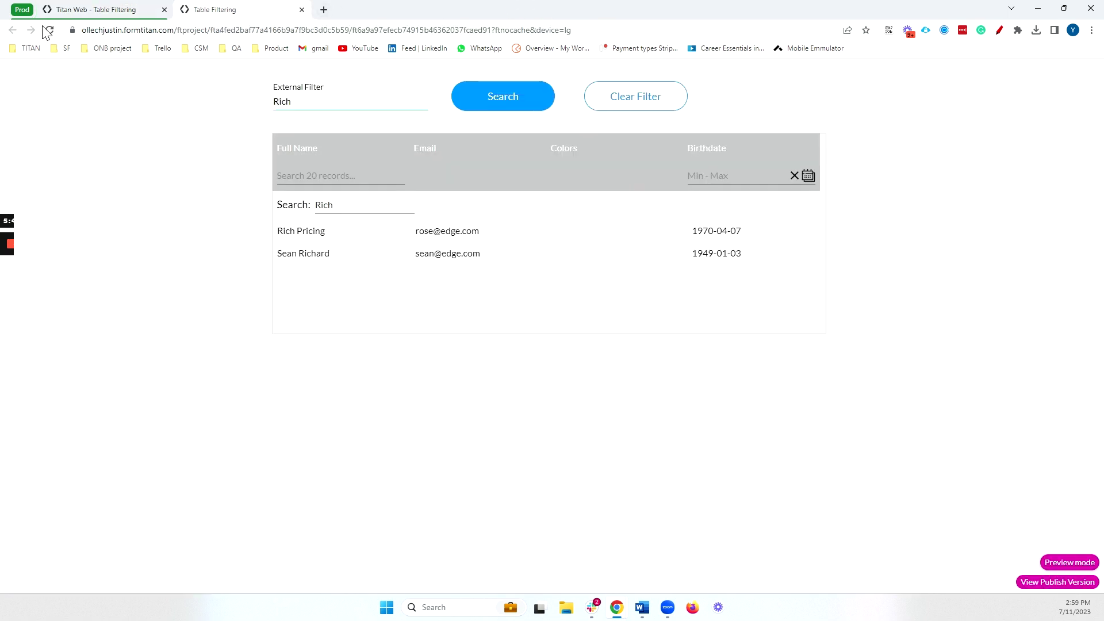
pyautogui.click(48, 30)
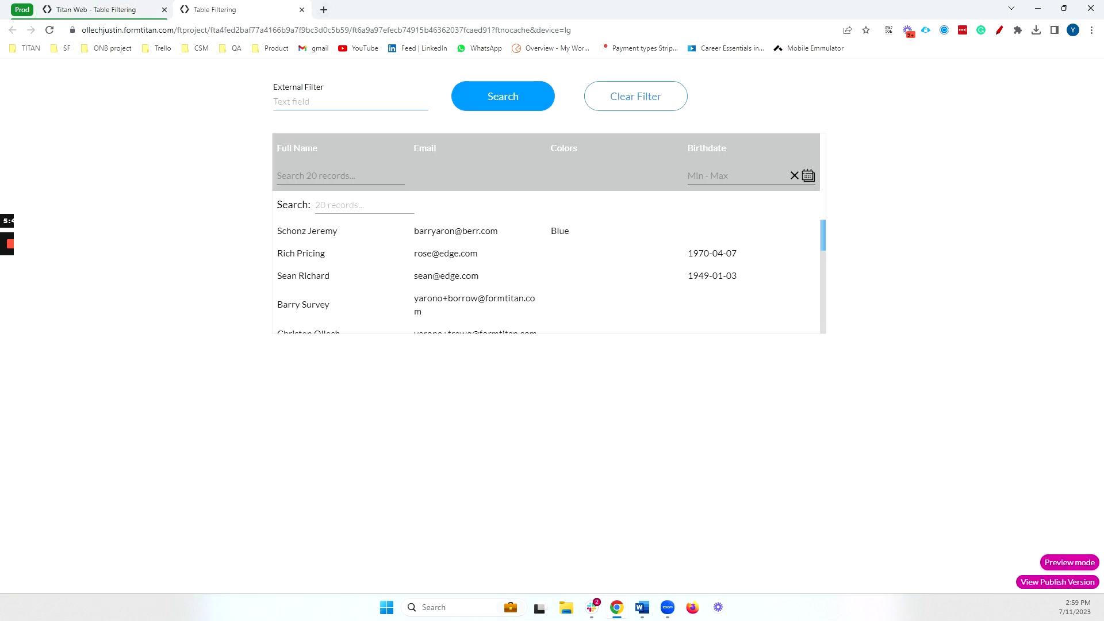
pyautogui.click(350, 102)
pyautogui.write('Jer')
pyautogui.click(493, 93)
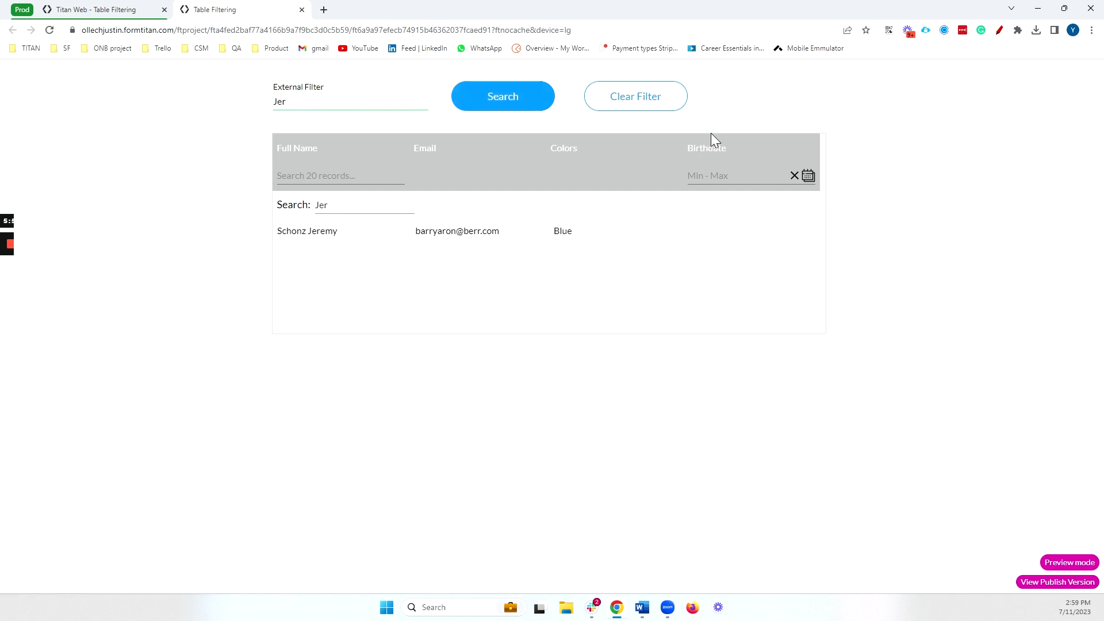
# Step: Test the Clear Filter button and look through the table's records
pyautogui.click(638, 98)
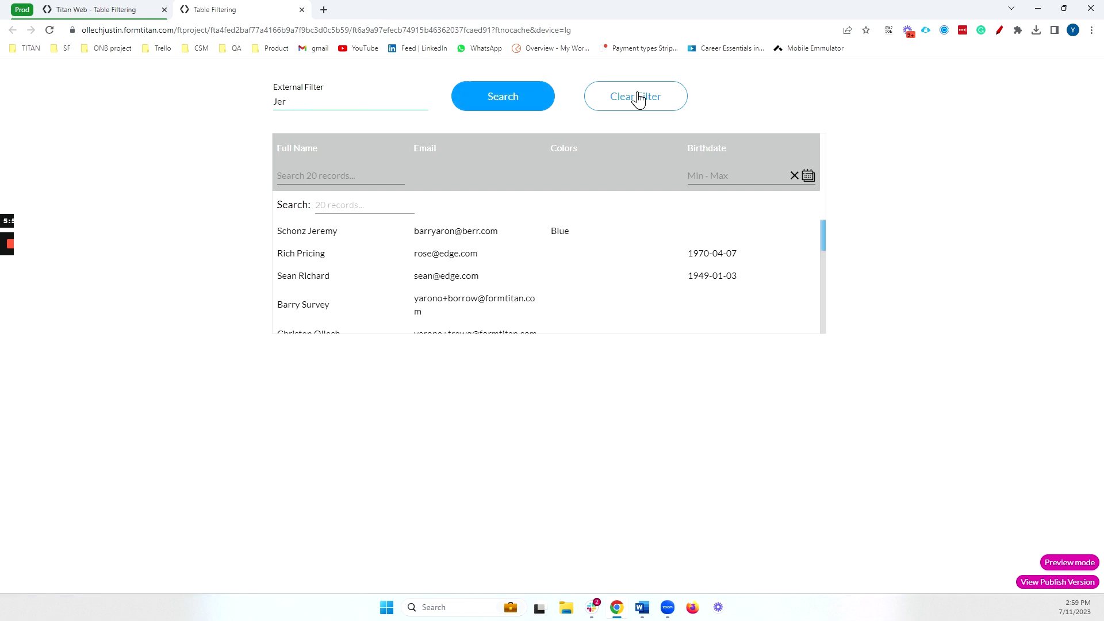
pyautogui.scroll(-5, 368, 276)
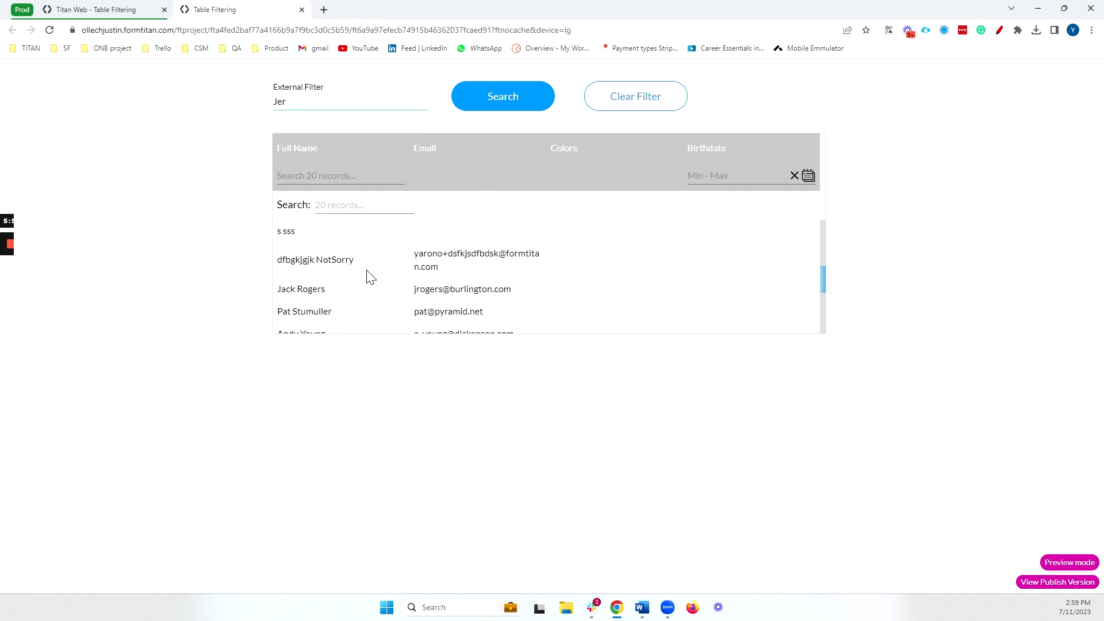
pyautogui.scroll(2, 374, 275)
pyautogui.scroll(4, 376, 275)
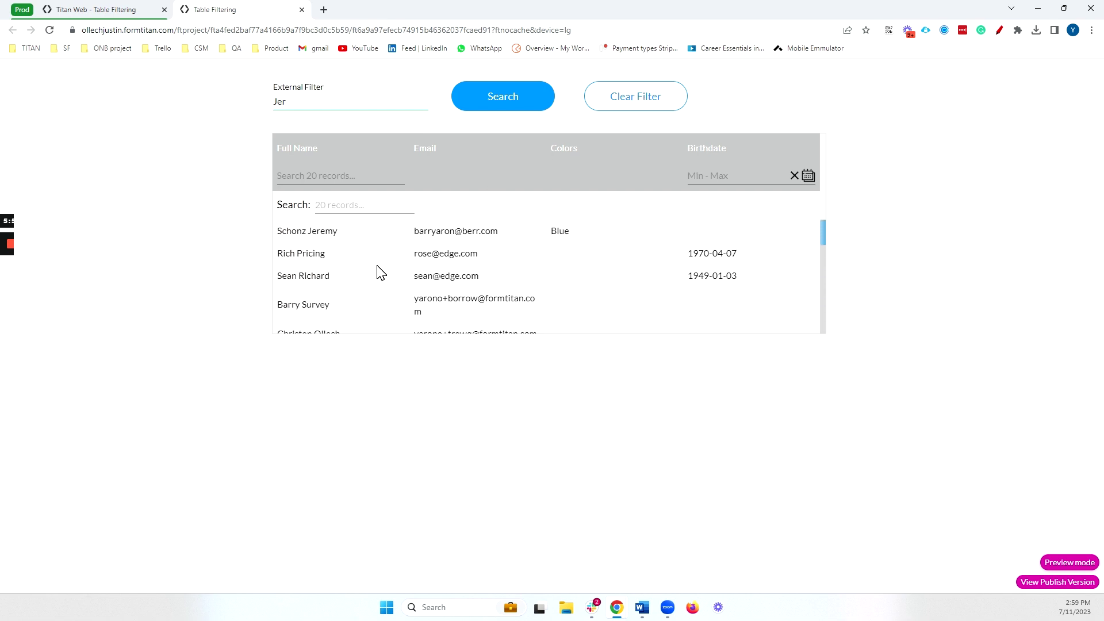
# Step: Return to the project editor and select the Power Table, followed by the External Filter field
pyautogui.click(123, 10)
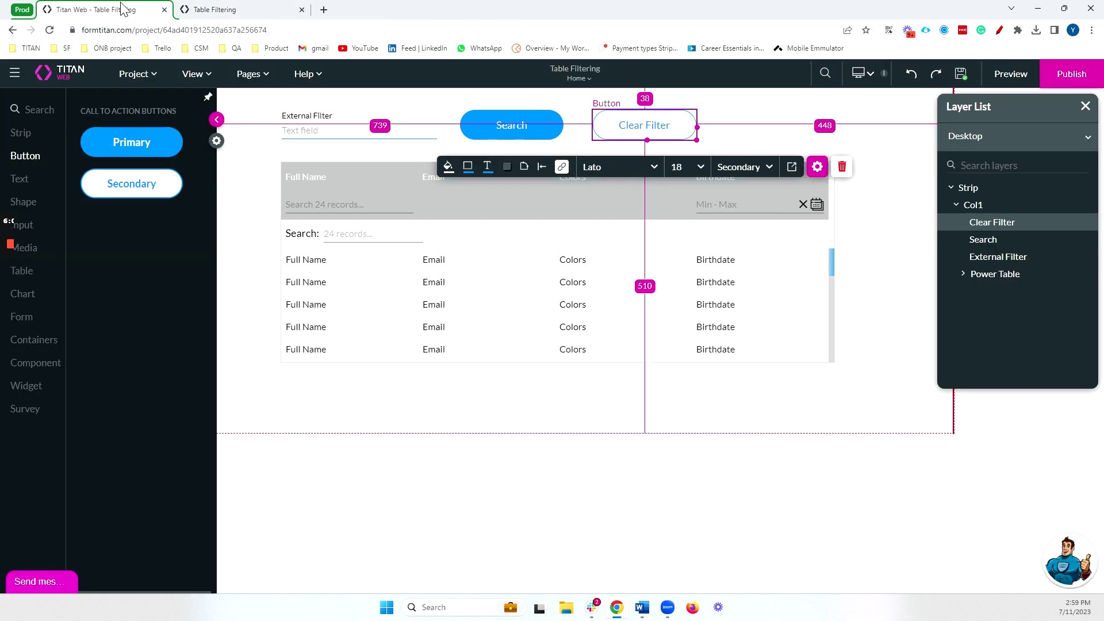
pyautogui.click(373, 322)
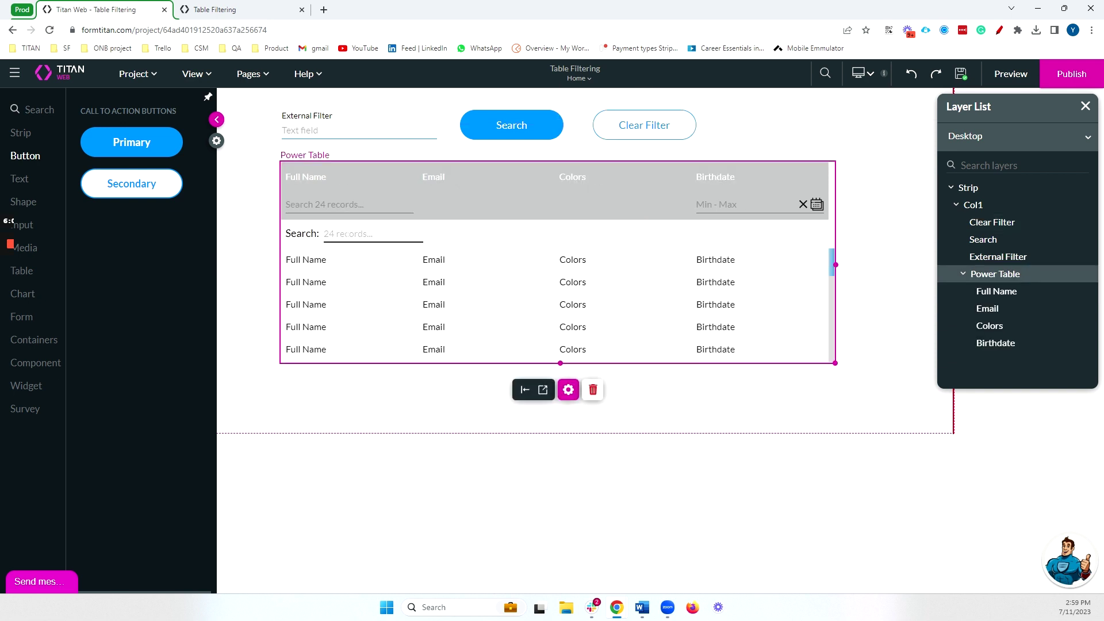
pyautogui.click(307, 128)
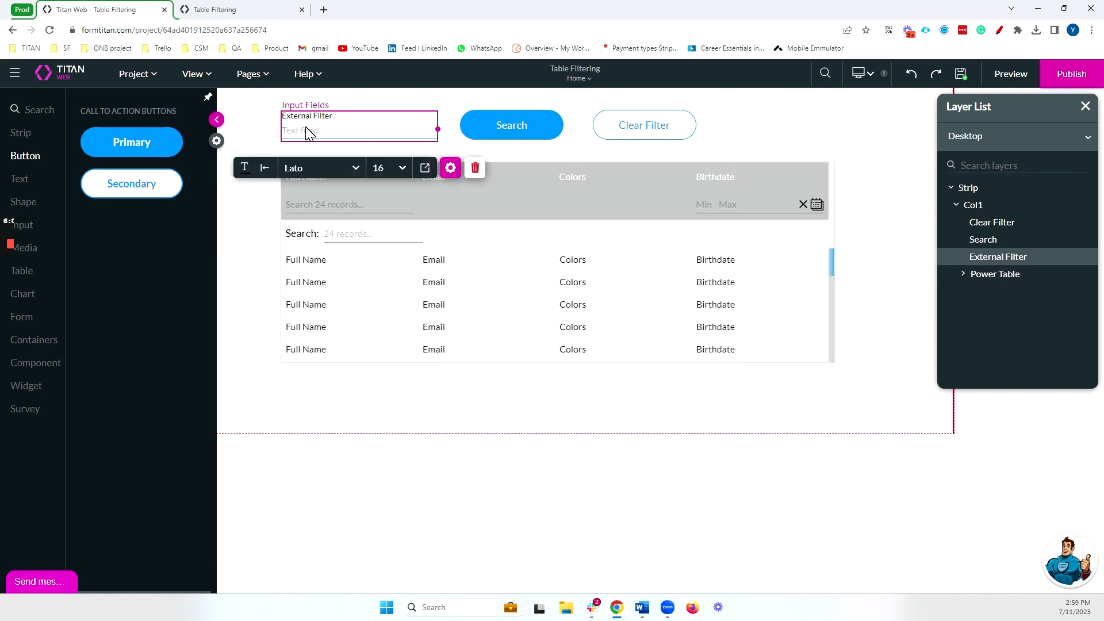